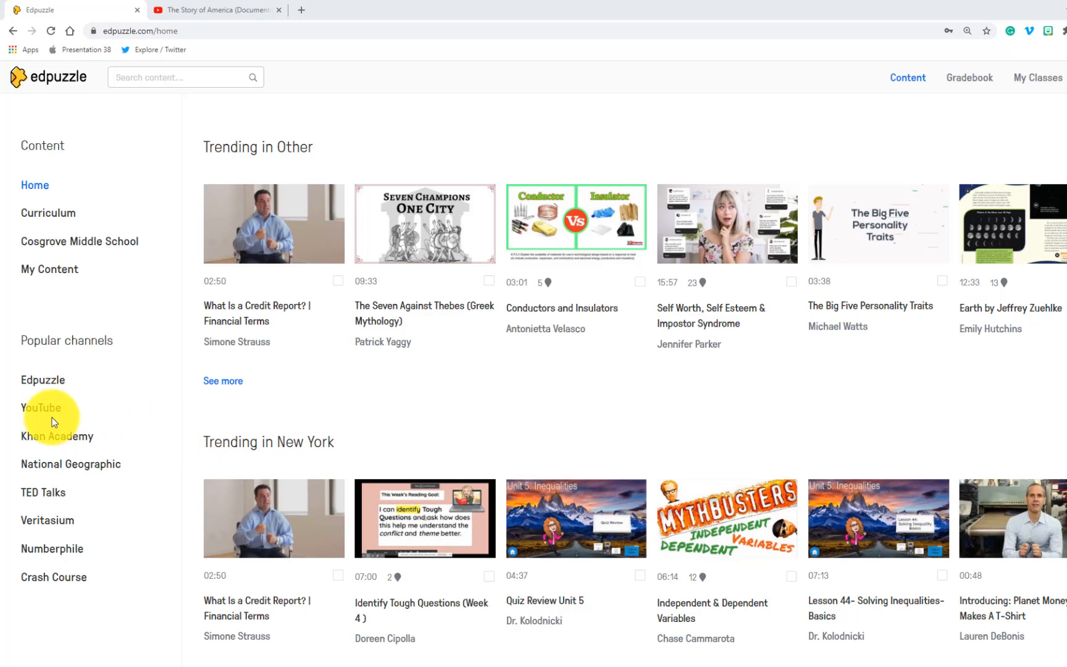
- Search the YouTube channel for "The Story of America (Documentary)" and open the 2:51:59 video for editing
{"action": "left_click", "coordinate": [43, 410]}
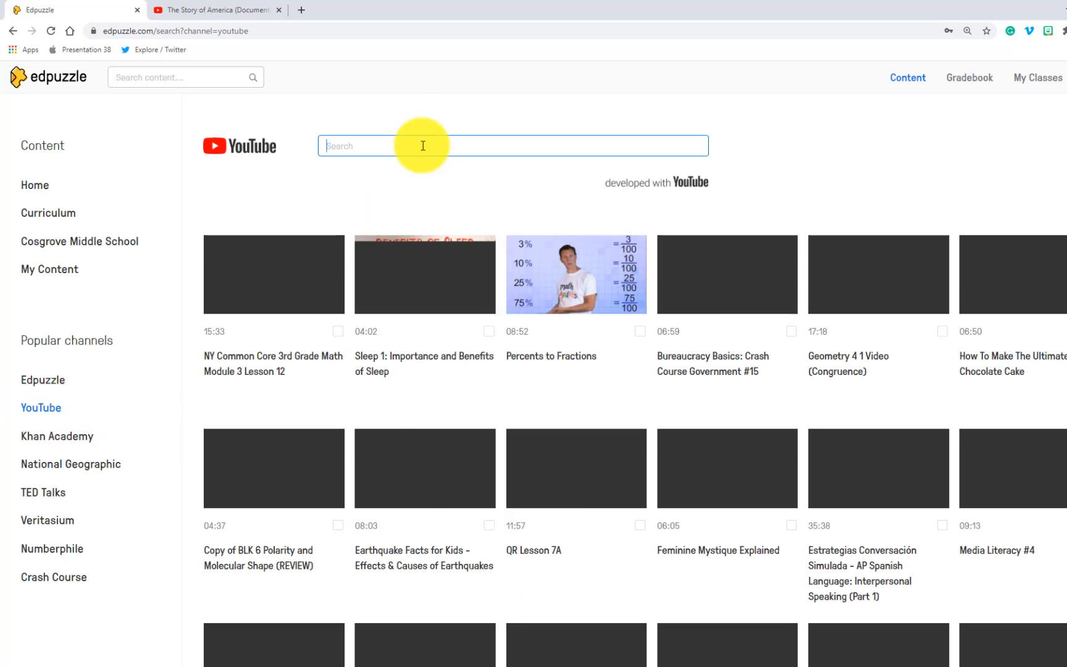
{"action": "right_click", "coordinate": [388, 146]}
{"action": "left_click", "coordinate": [420, 241]}
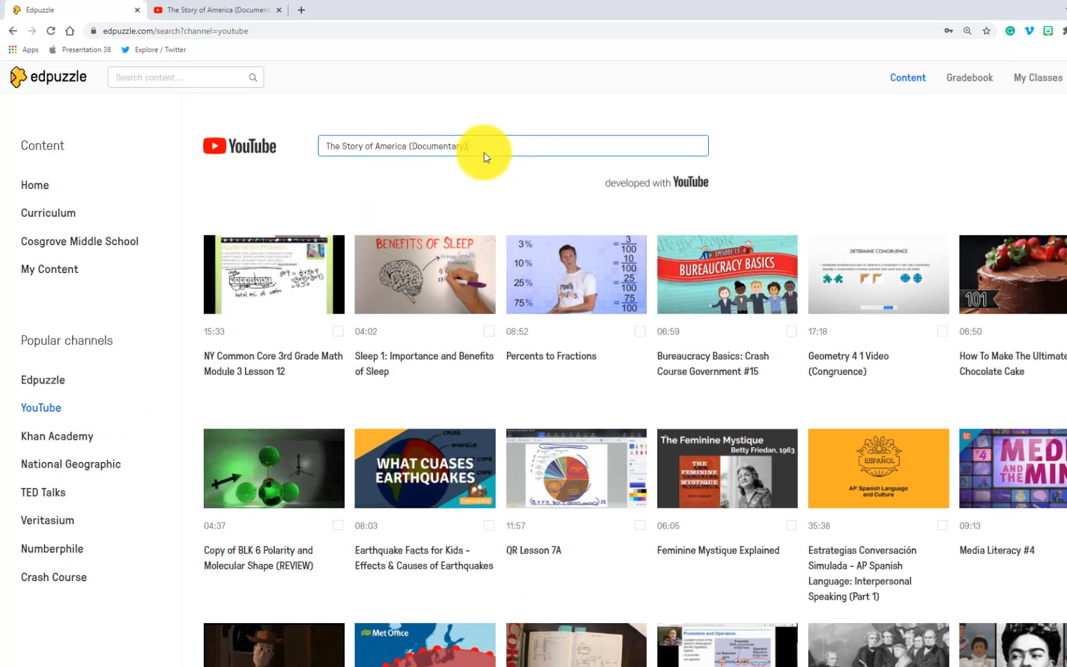
{"action": "key", "text": "Return"}
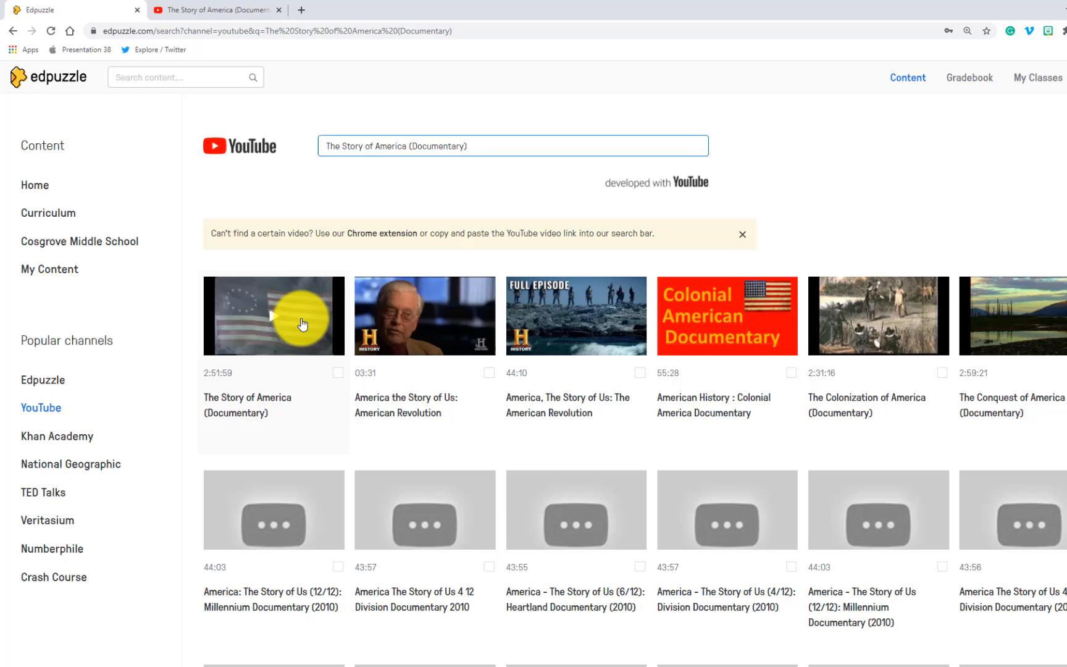
{"action": "left_click", "coordinate": [302, 324]}
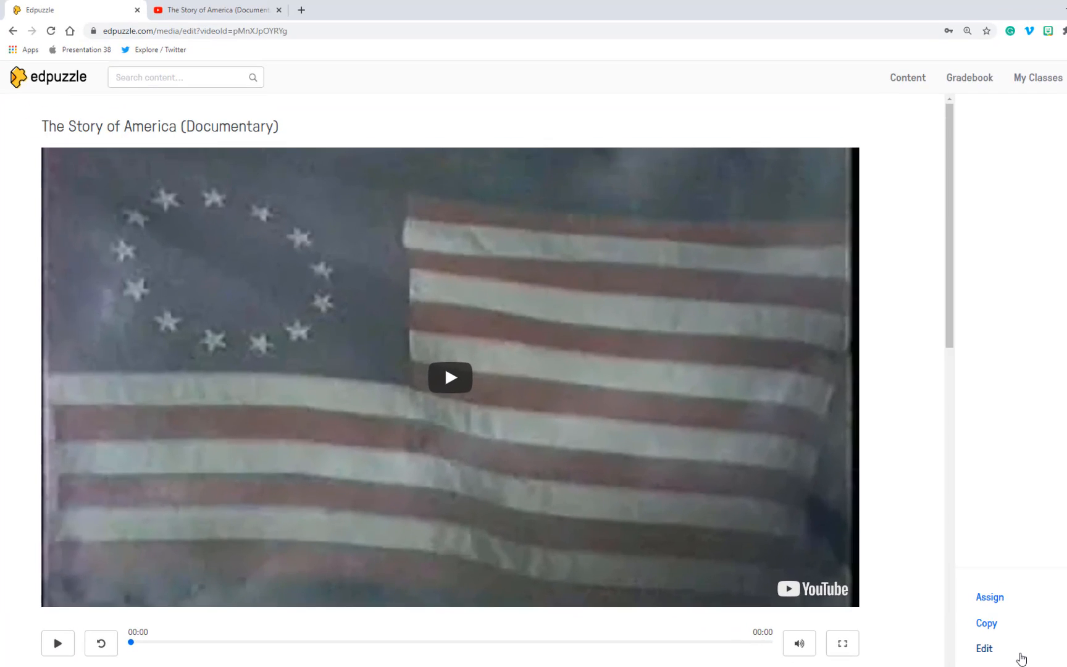
{"action": "left_click", "coordinate": [988, 653]}
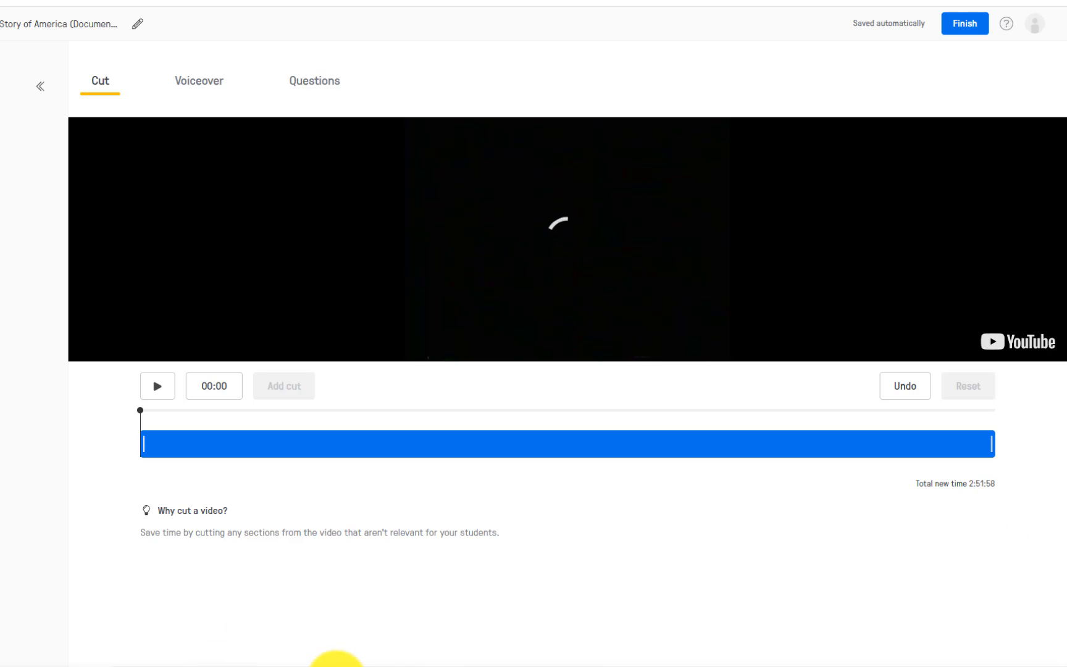
- Trim the beginning of the video to start at 1:00:02 and add a cut at 1:03:29 to end the first segment
{"action": "left_click_drag", "start_coordinate": [691, 288], "coordinate": [329, 117]}
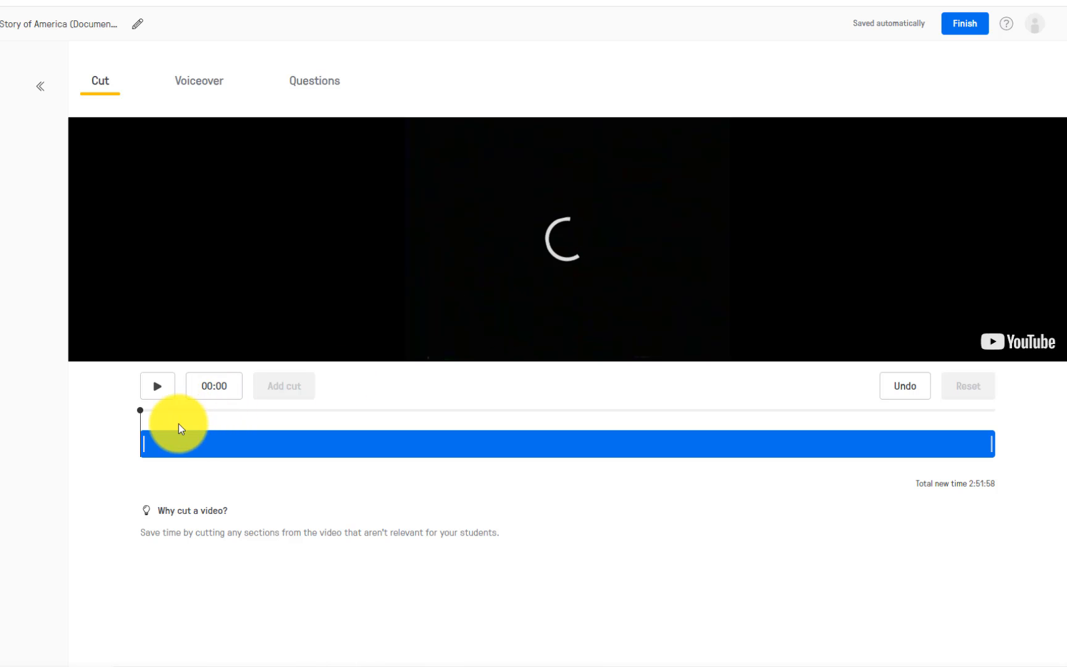
{"action": "left_click_drag", "start_coordinate": [145, 438], "coordinate": [439, 446]}
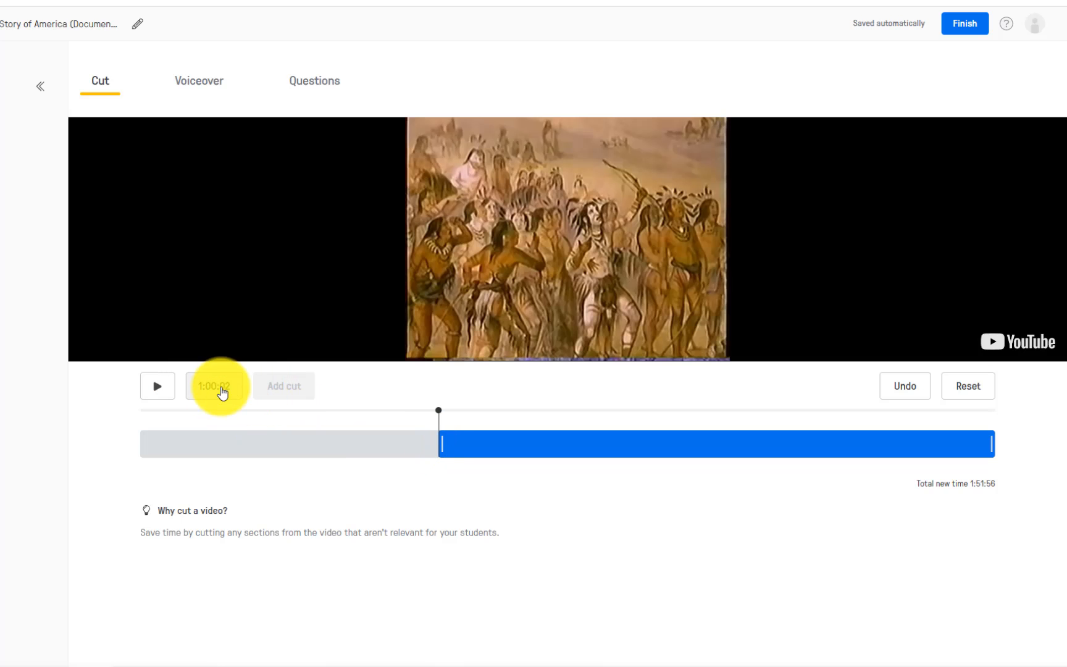
{"action": "left_click_drag", "start_coordinate": [441, 415], "coordinate": [468, 419]}
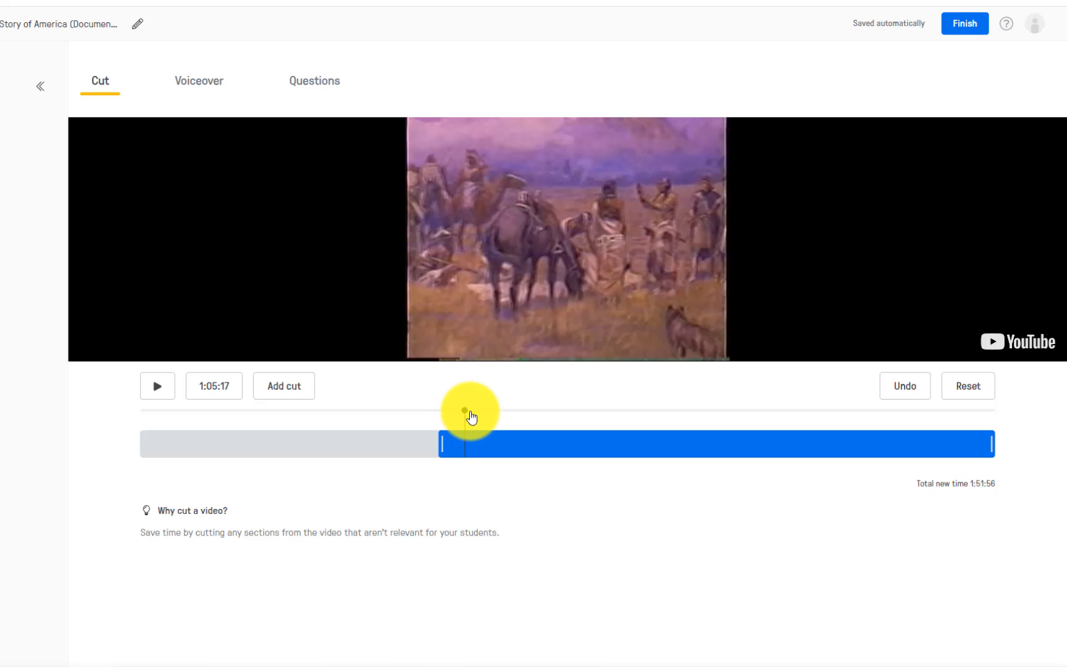
{"action": "left_click_drag", "start_coordinate": [471, 418], "coordinate": [457, 416]}
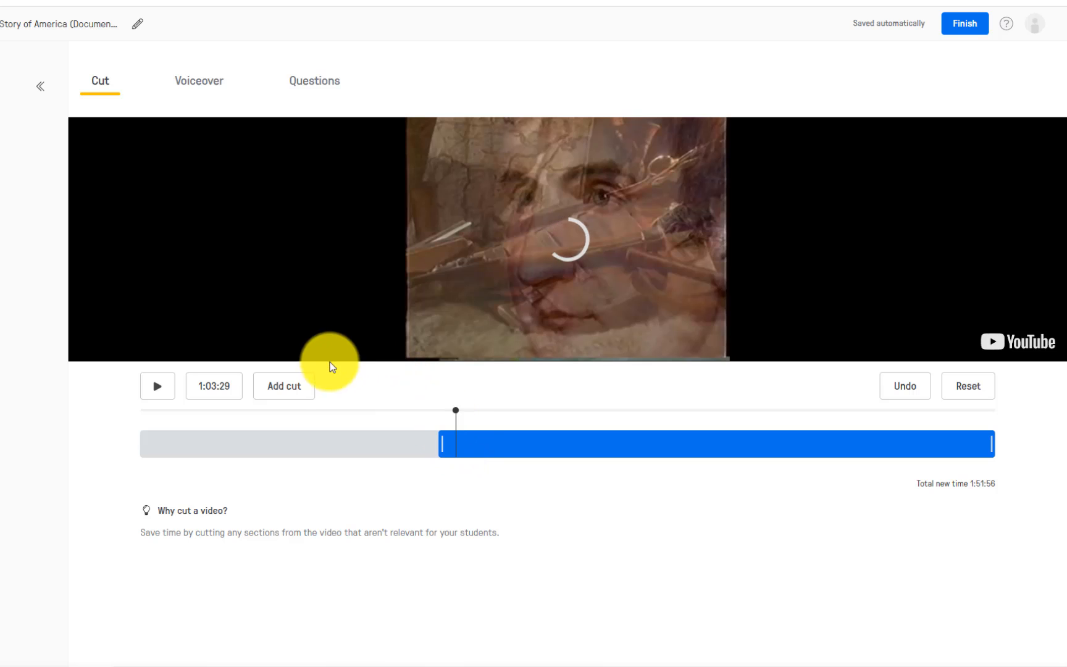
{"action": "left_click", "coordinate": [284, 386]}
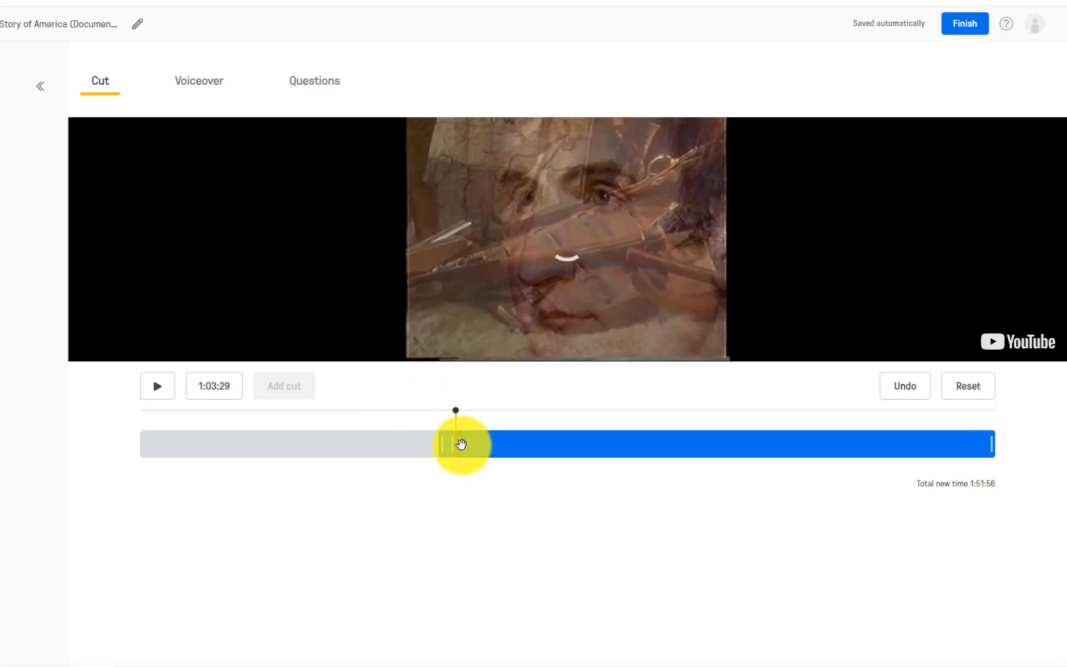
- Check the segment times in the sticky note and set the second segment's start to 2:00:02, removing the footage between the segments
{"action": "left_click_drag", "start_coordinate": [462, 442], "coordinate": [476, 449]}
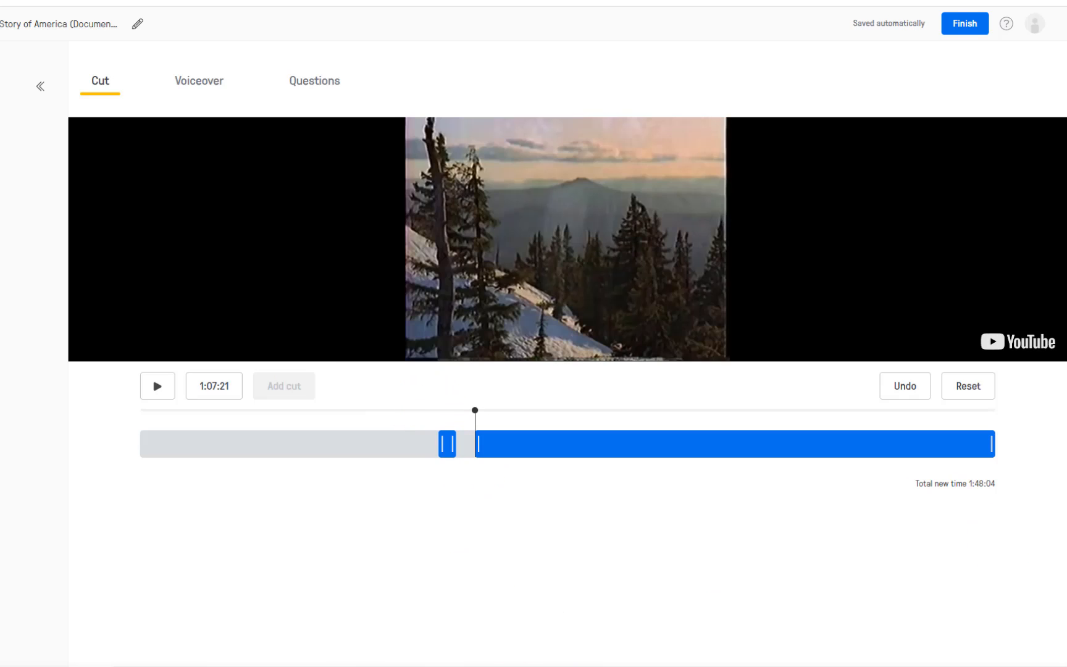
{"action": "left_click_drag", "start_coordinate": [955, 373], "coordinate": [345, 205]}
{"action": "left_click_drag", "start_coordinate": [383, 240], "coordinate": [321, 137]}
{"action": "left_click", "coordinate": [281, 136]}
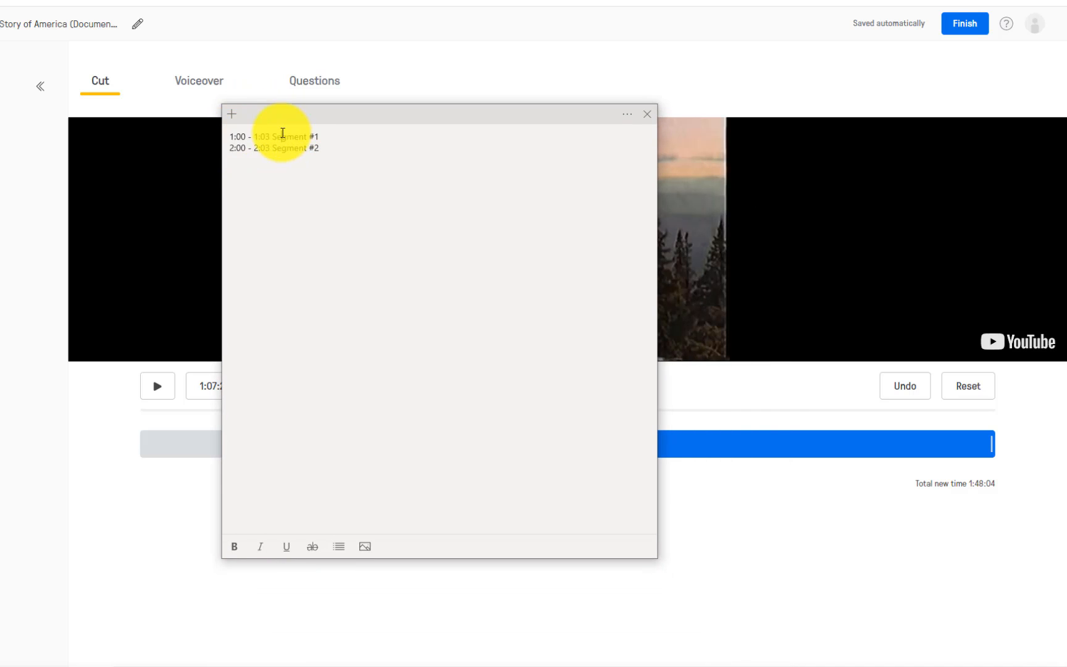
{"action": "triple_click", "coordinate": [237, 149]}
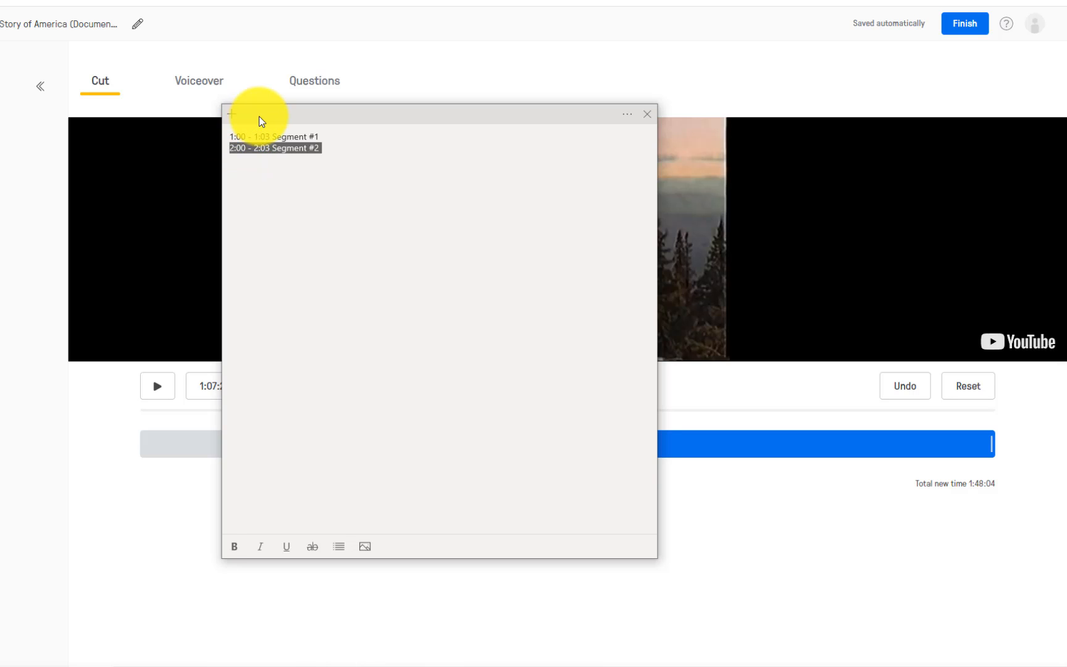
{"action": "left_click_drag", "start_coordinate": [259, 121], "coordinate": [1066, 309]}
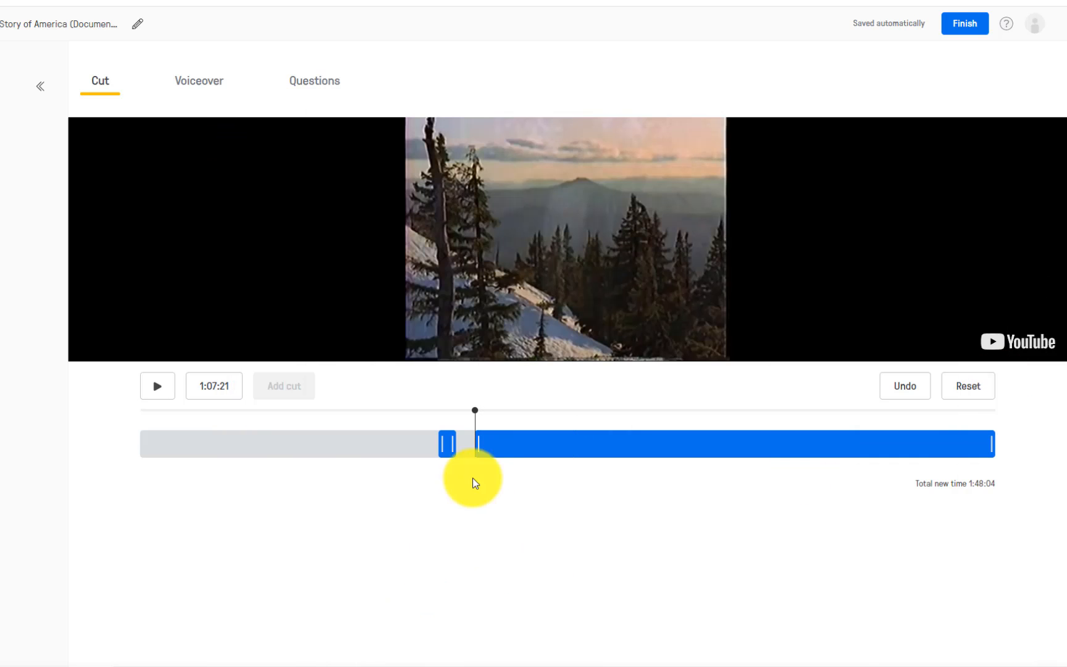
{"action": "left_click_drag", "start_coordinate": [478, 440], "coordinate": [694, 451]}
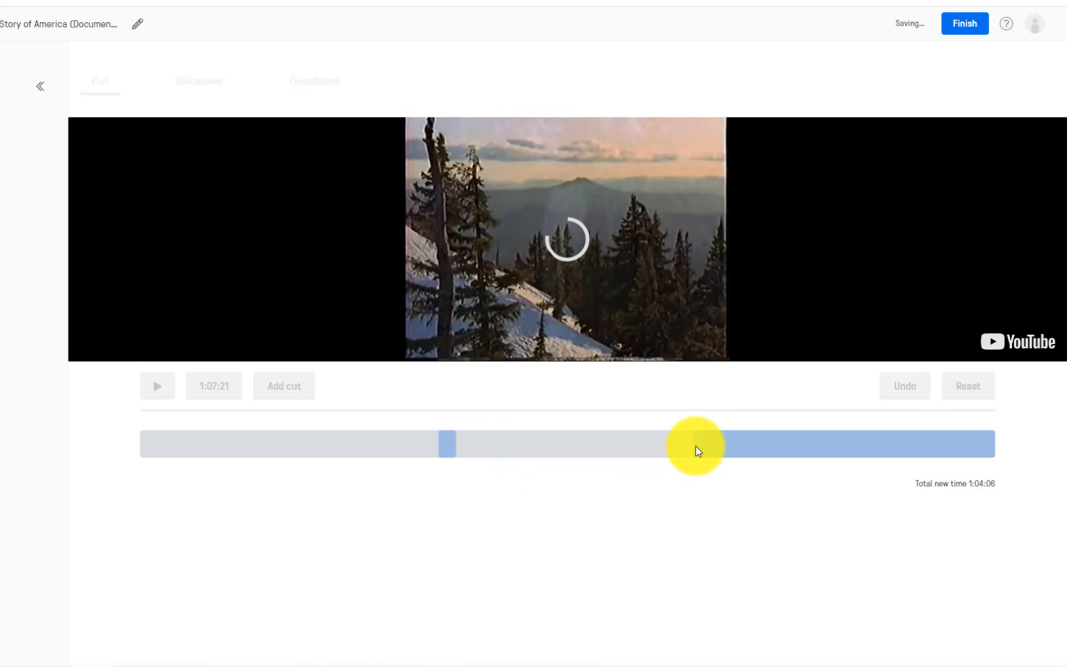
{"action": "left_click_drag", "start_coordinate": [707, 447], "coordinate": [737, 449]}
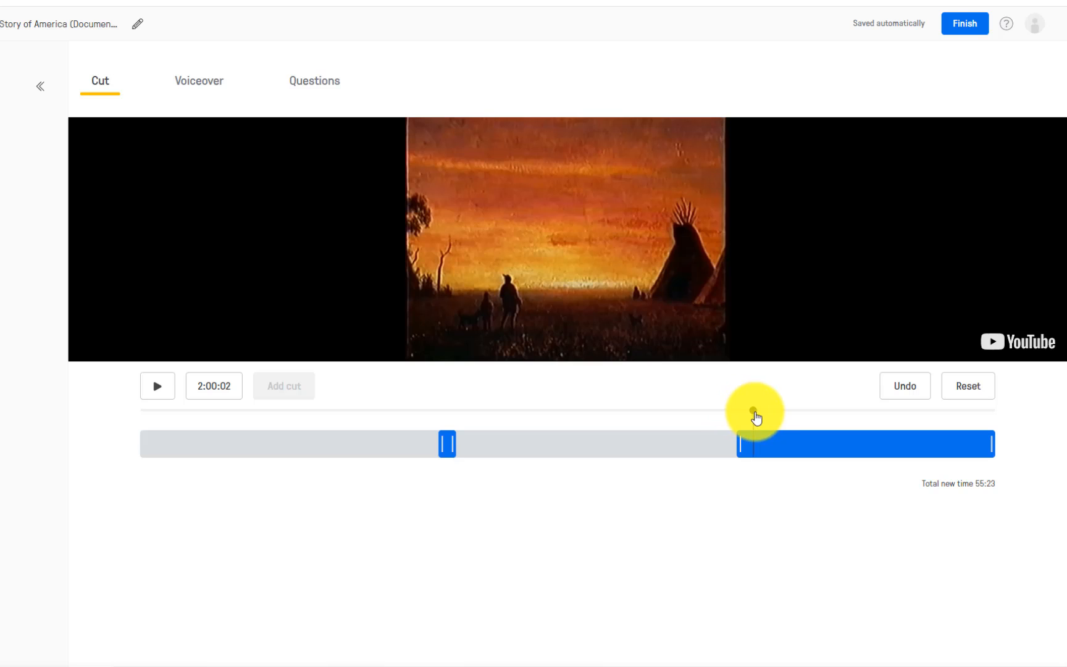
- Add a cut at 2:03:46 to end the second segment and trim away the remaining footage after it
{"action": "left_click", "coordinate": [753, 411]}
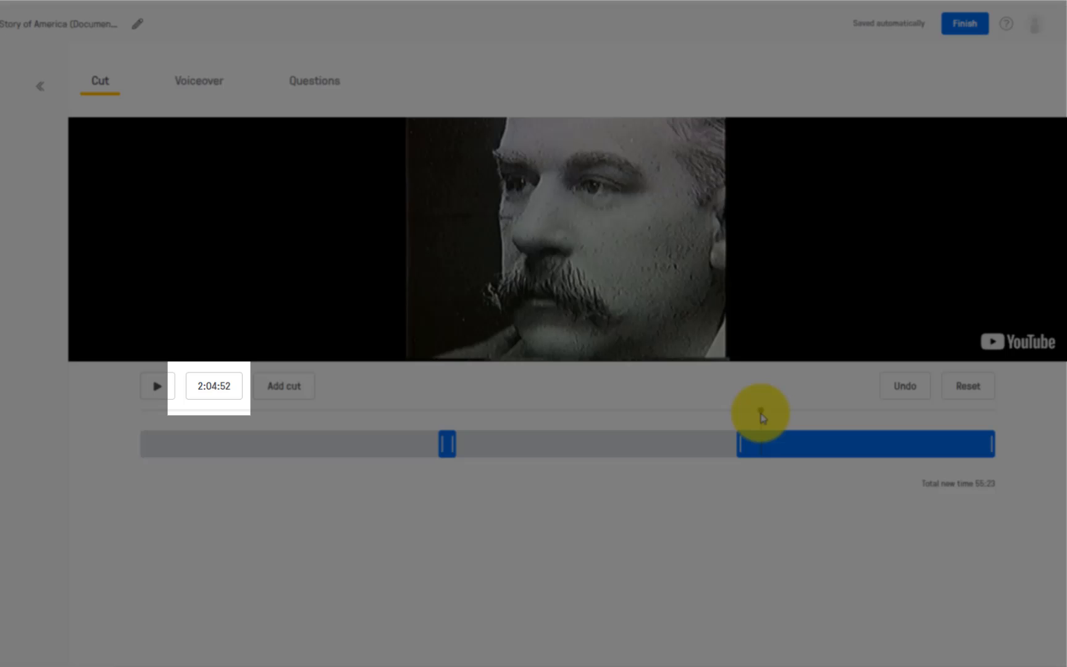
{"action": "left_click", "coordinate": [759, 416]}
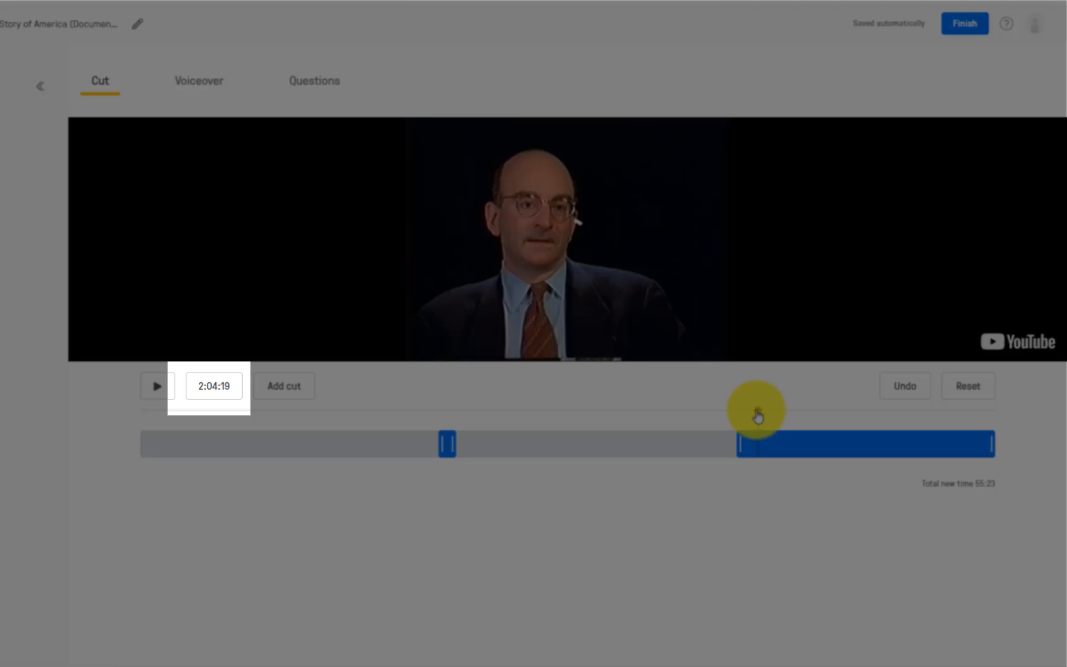
{"action": "left_click", "coordinate": [756, 411]}
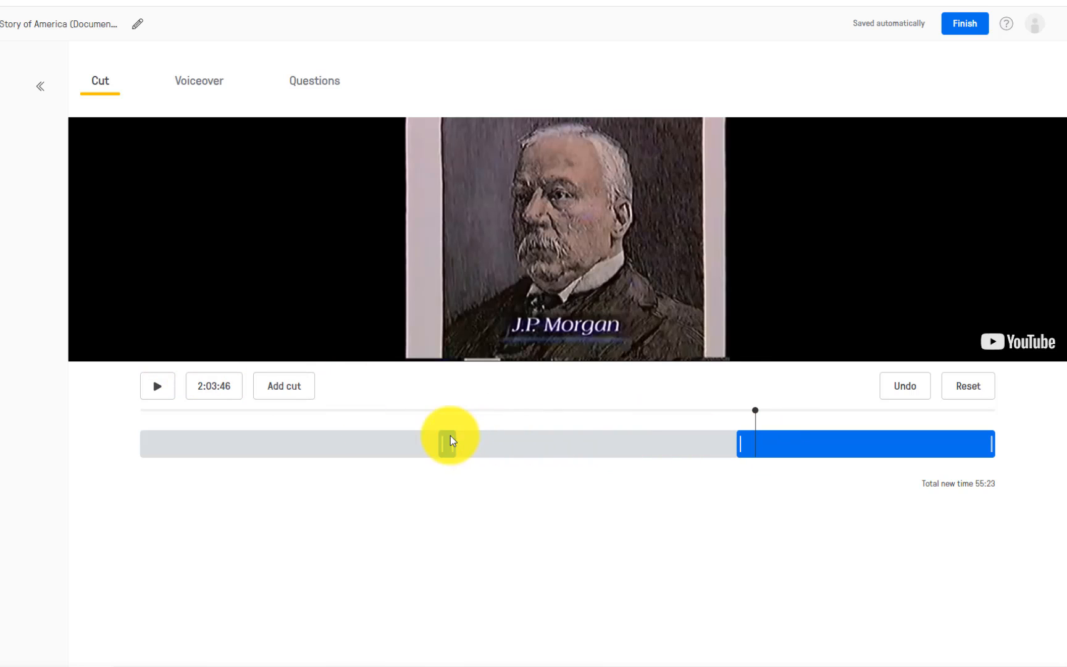
{"action": "left_click", "coordinate": [290, 387]}
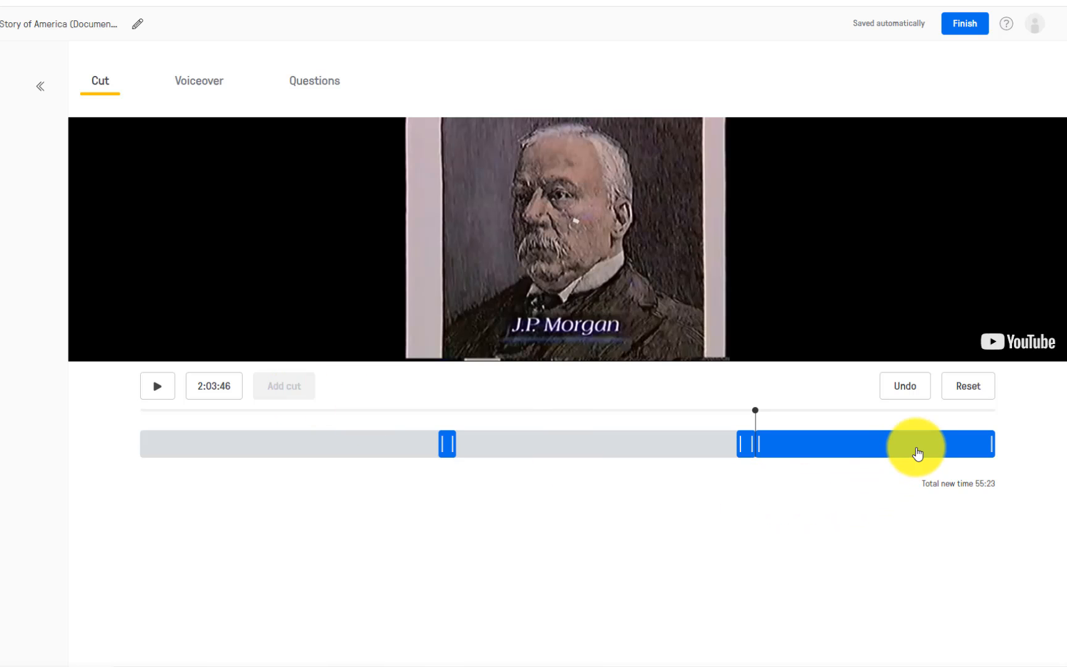
{"action": "left_click", "coordinate": [918, 454]}
{"action": "left_click_drag", "start_coordinate": [992, 444], "coordinate": [755, 445]}
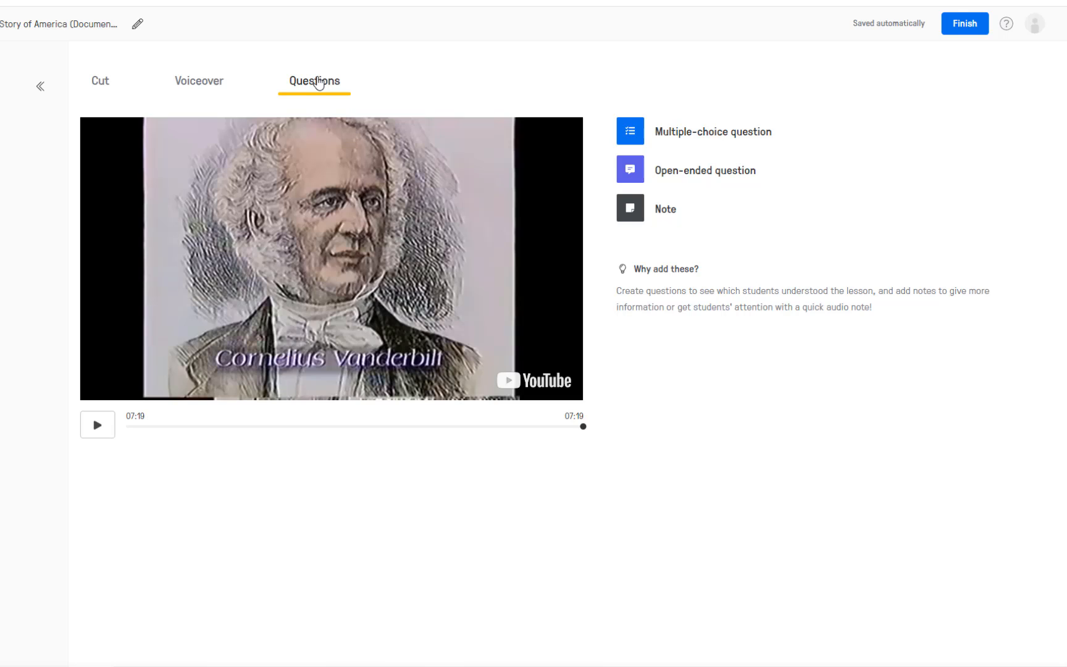
- Pause the trimmed video at 00:23 and create a multiple-choice question there reading "What are they talking about?"
{"action": "left_click", "coordinate": [97, 425]}
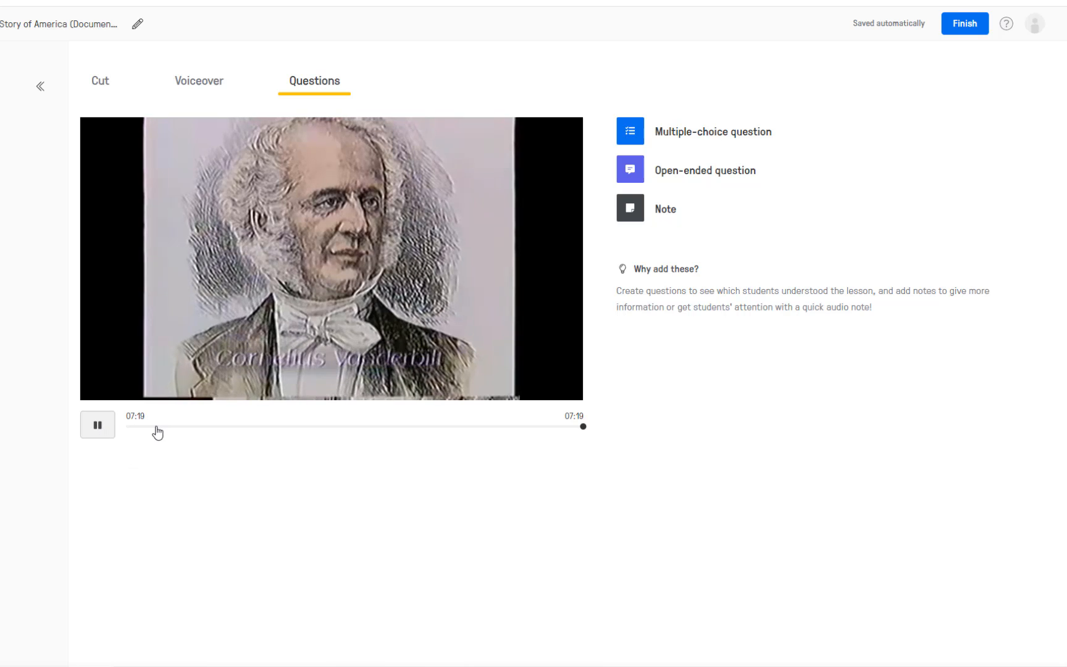
{"action": "left_click", "coordinate": [147, 428]}
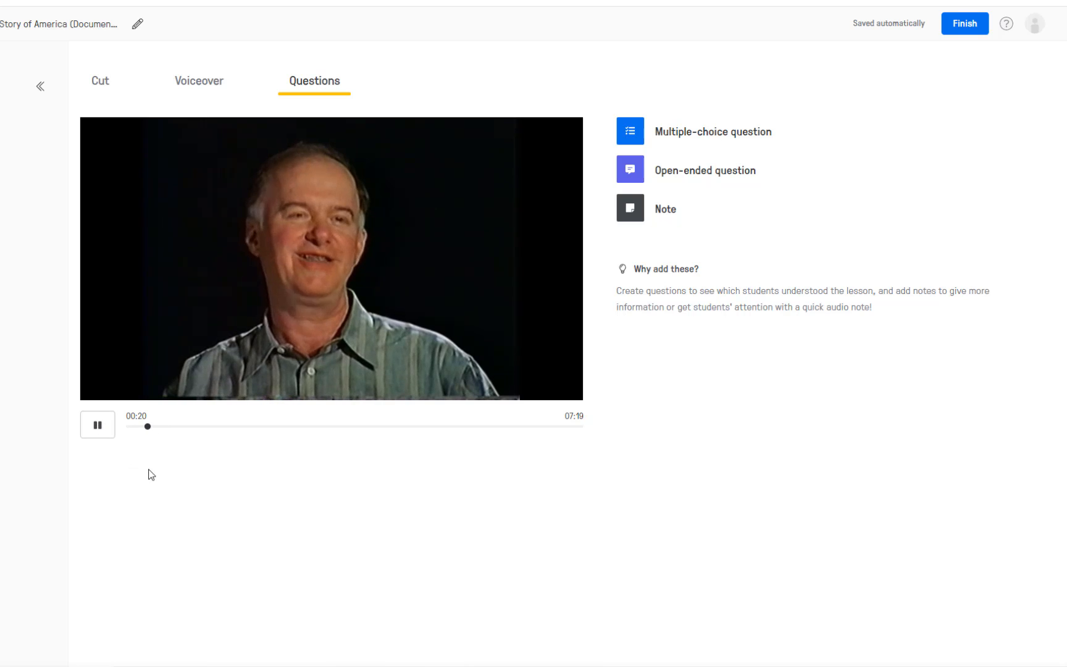
{"action": "left_click", "coordinate": [99, 426]}
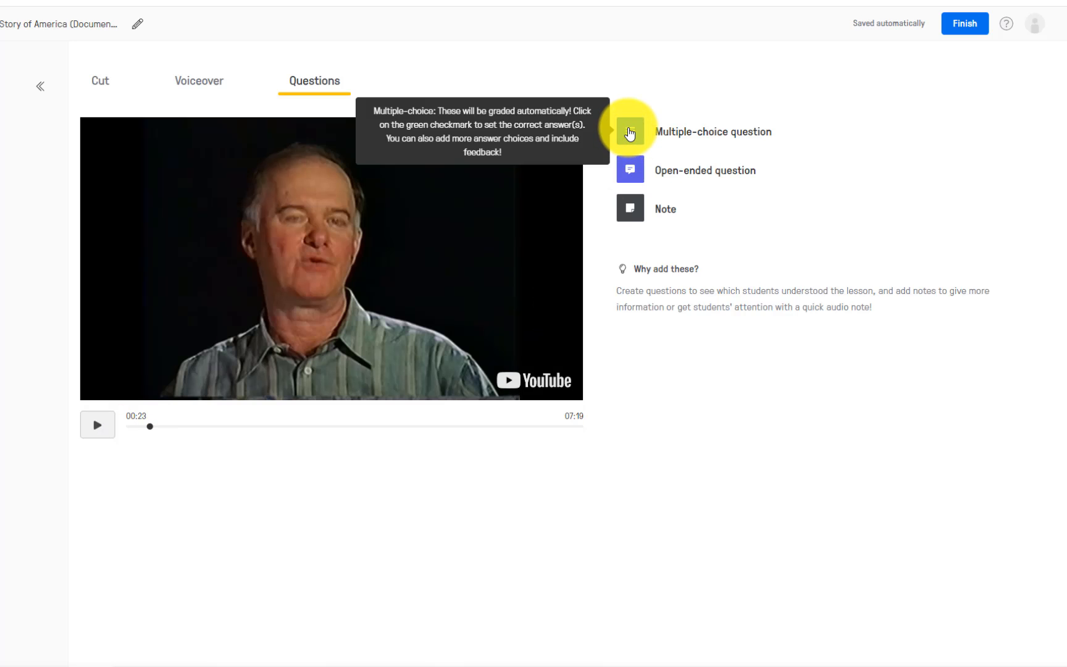
{"action": "left_click", "coordinate": [630, 134]}
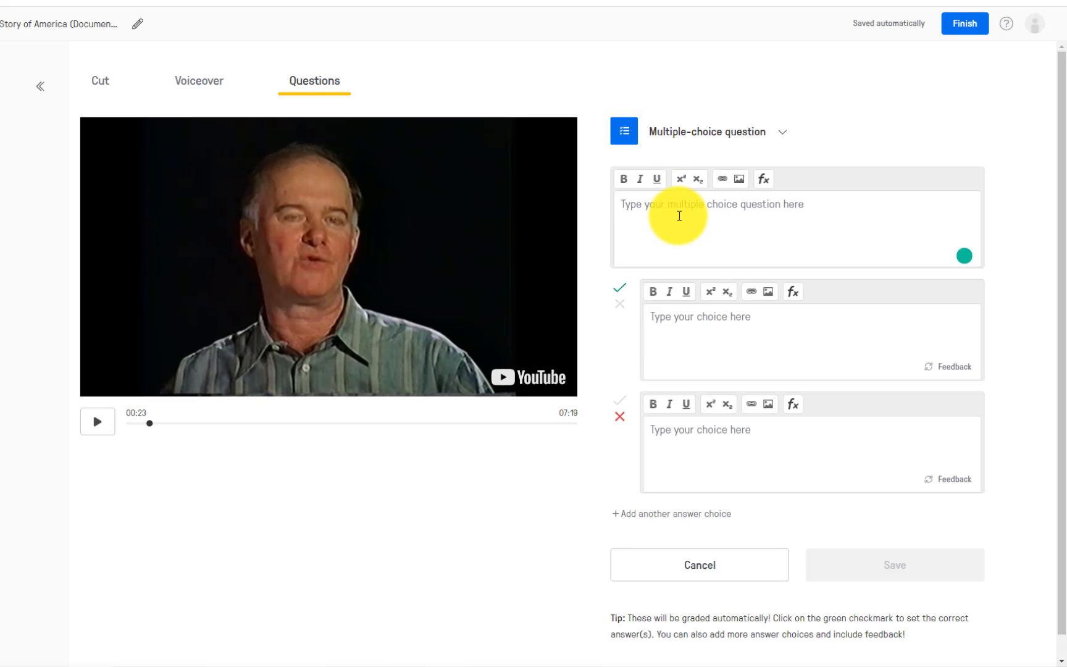
{"action": "type", "text": "What are they t"}
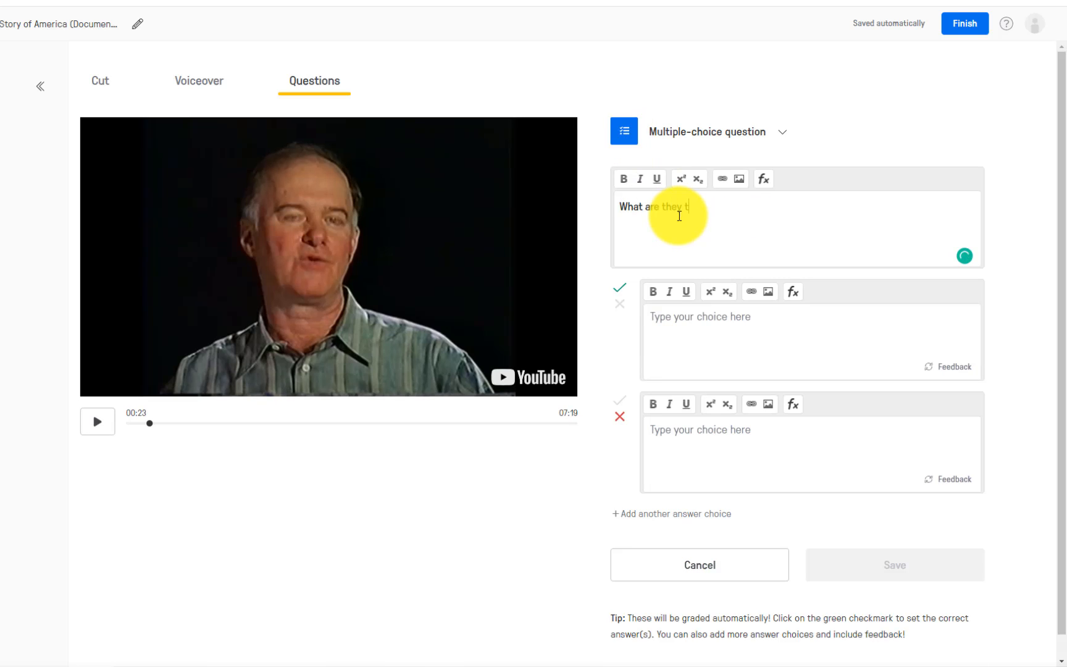
{"action": "type", "text": "alking about>?"}
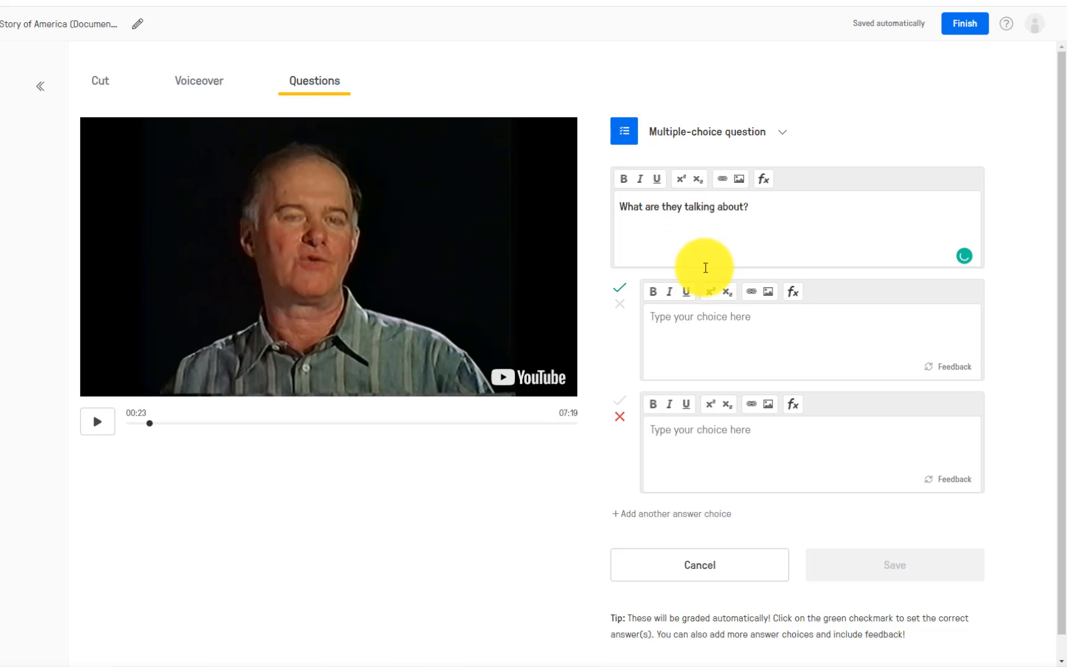
- Enter four answer choices for the question: History, English, Math and Science
{"action": "left_click", "coordinate": [719, 320]}
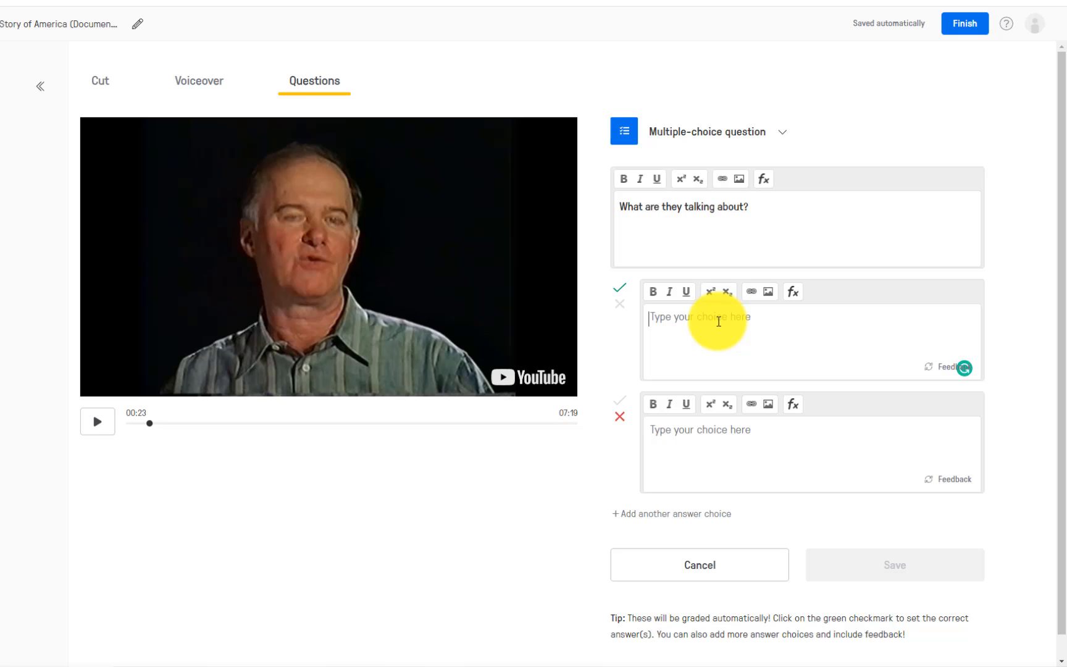
{"action": "type", "text": "History"}
{"action": "left_click", "coordinate": [725, 436]}
{"action": "type", "text": "English"}
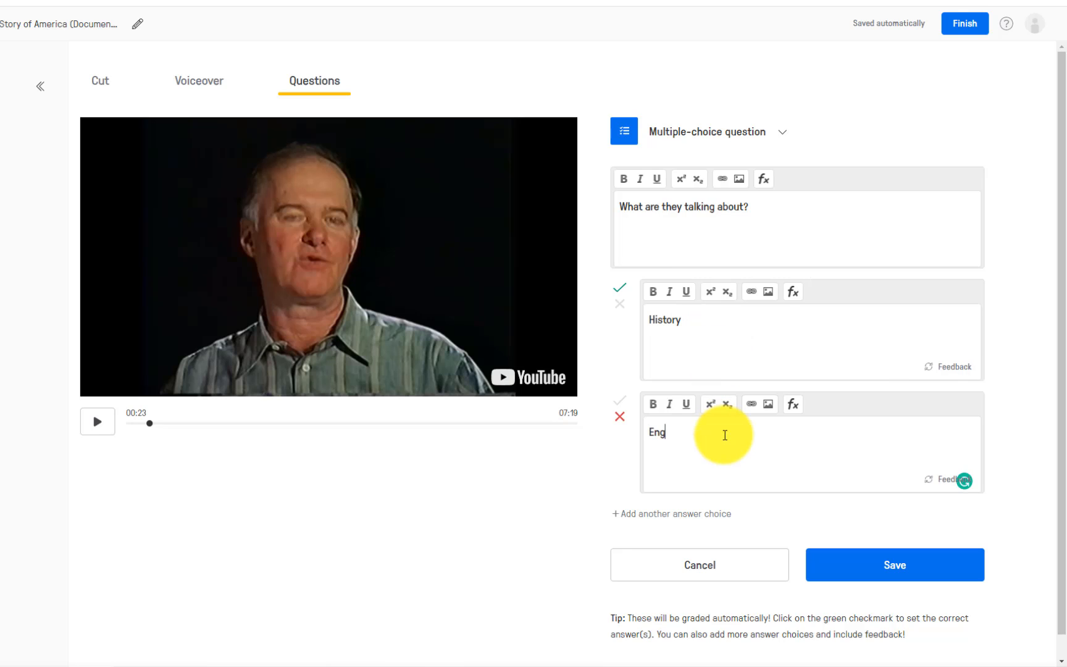
{"action": "left_click", "coordinate": [706, 513]}
{"action": "type", "text": "Math"}
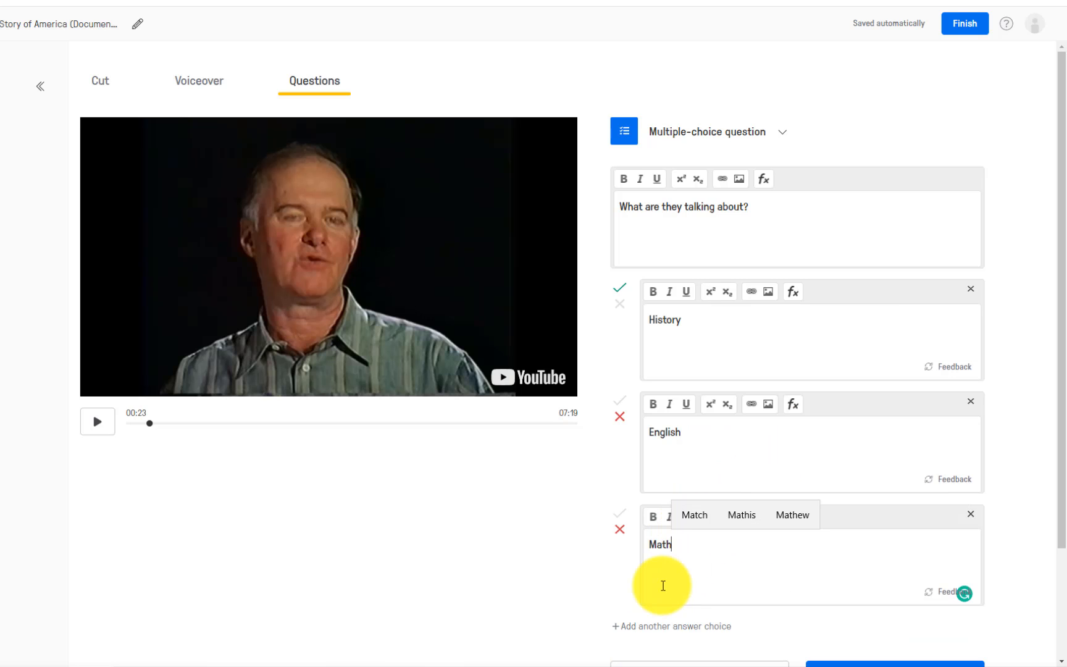
{"action": "left_click", "coordinate": [689, 627]}
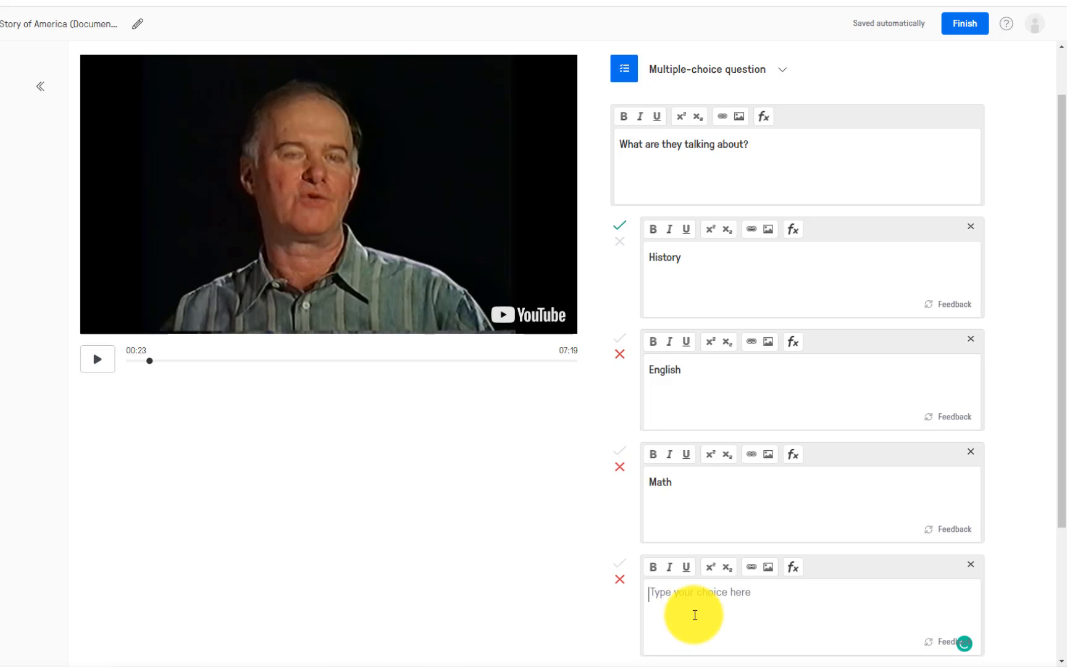
{"action": "type", "text": "Science"}
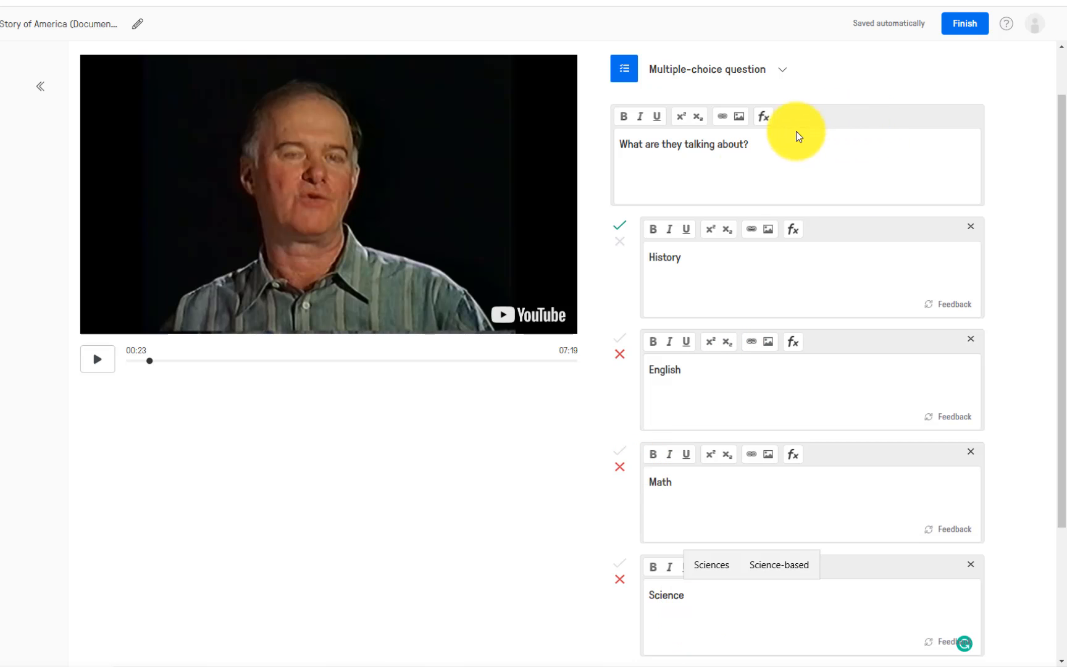
- Mark History as the correct answer and save the multiple-choice question
{"action": "left_click", "coordinate": [620, 227]}
{"action": "scroll", "coordinate": [680, 278], "scroll_direction": "down", "scroll_amount": 3}
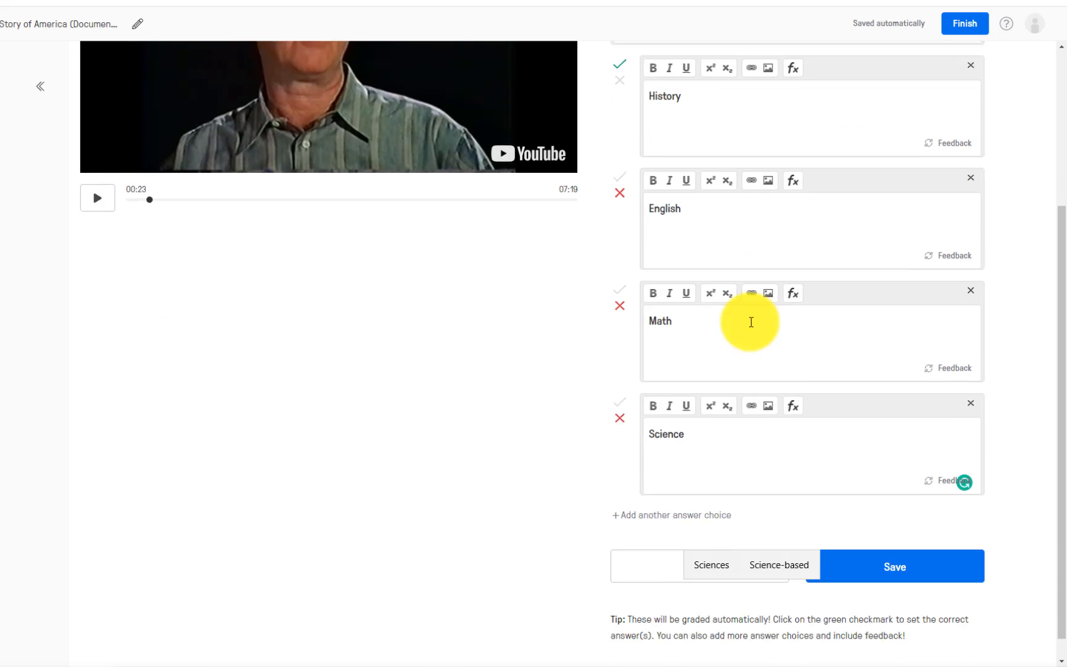
{"action": "left_click", "coordinate": [908, 544]}
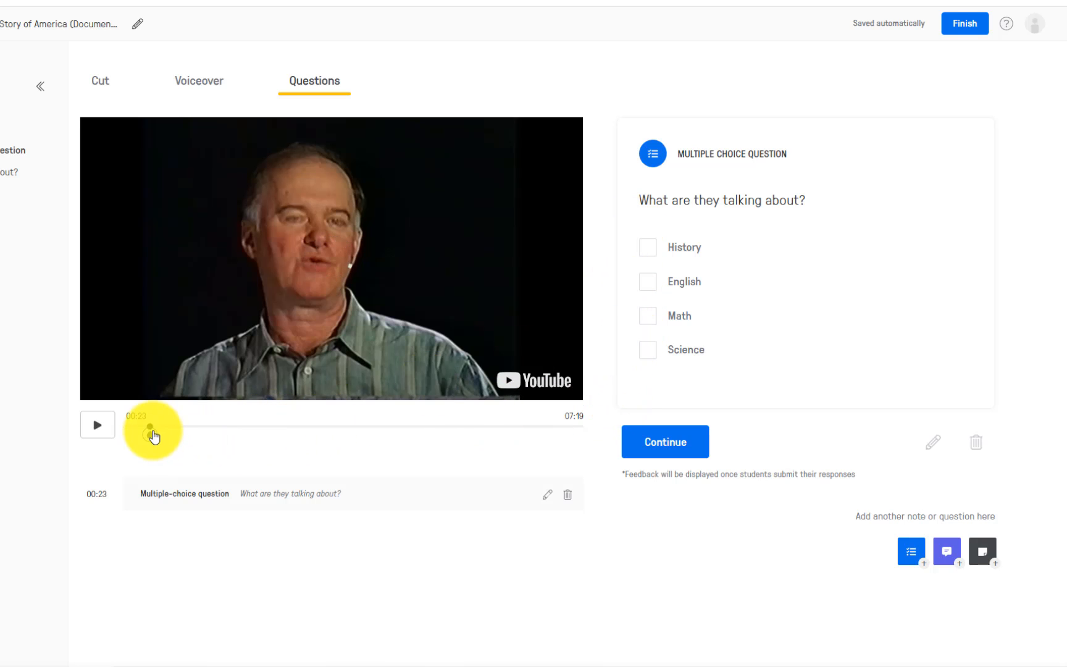
- Pause the video at 04:04 and create a multiple-choice question there reading "Who is the person the narrator's talking about?"
{"action": "left_click_drag", "start_coordinate": [150, 432], "coordinate": [376, 428]}
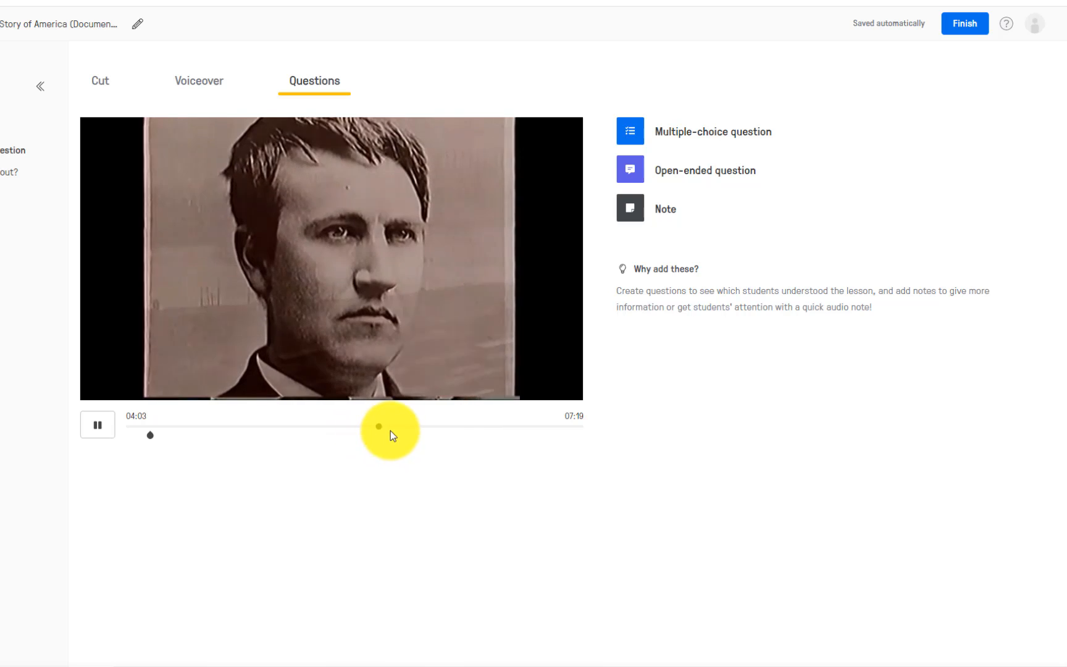
{"action": "left_click", "coordinate": [109, 433]}
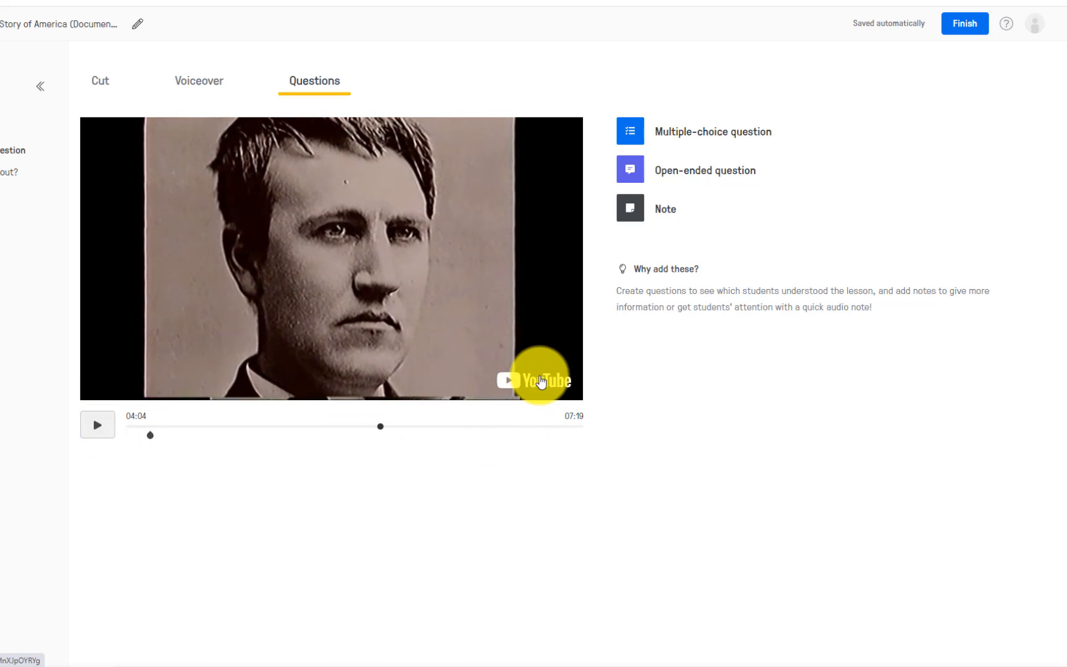
{"action": "left_click", "coordinate": [633, 133]}
{"action": "left_click", "coordinate": [672, 225]}
{"action": "type", "text": "W"}
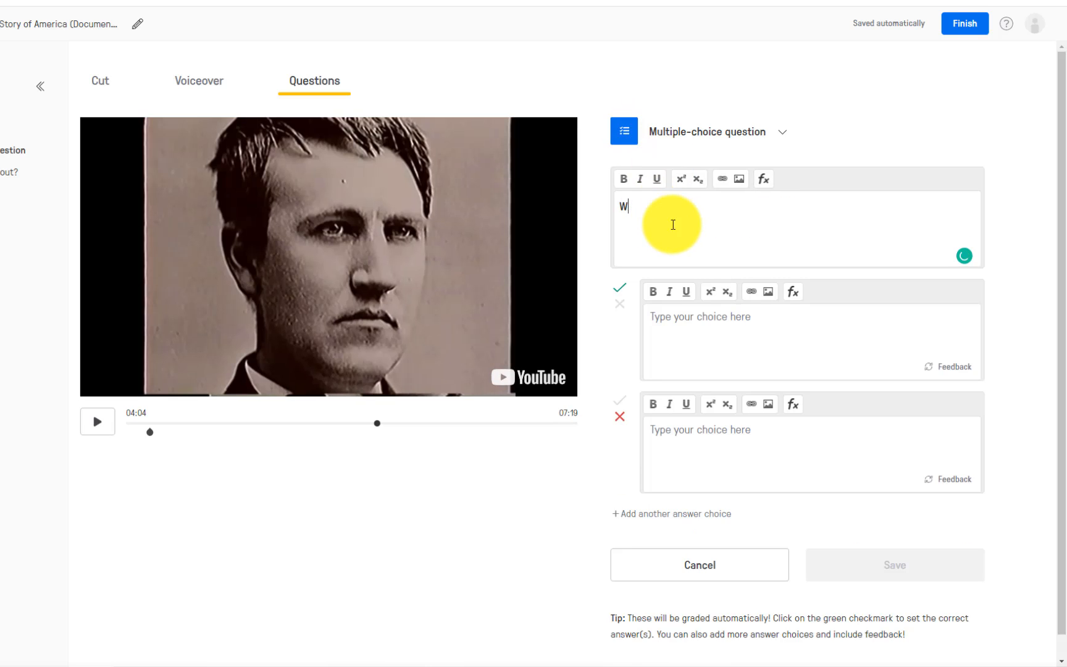
{"action": "type", "text": "ho is the person they re"}
{"action": "key", "text": "BackSpace"}
{"action": "key", "text": "BackSpace"}
{"action": "key", "text": "BackSpace"}
{"action": "type", "text": "narrator's t"}
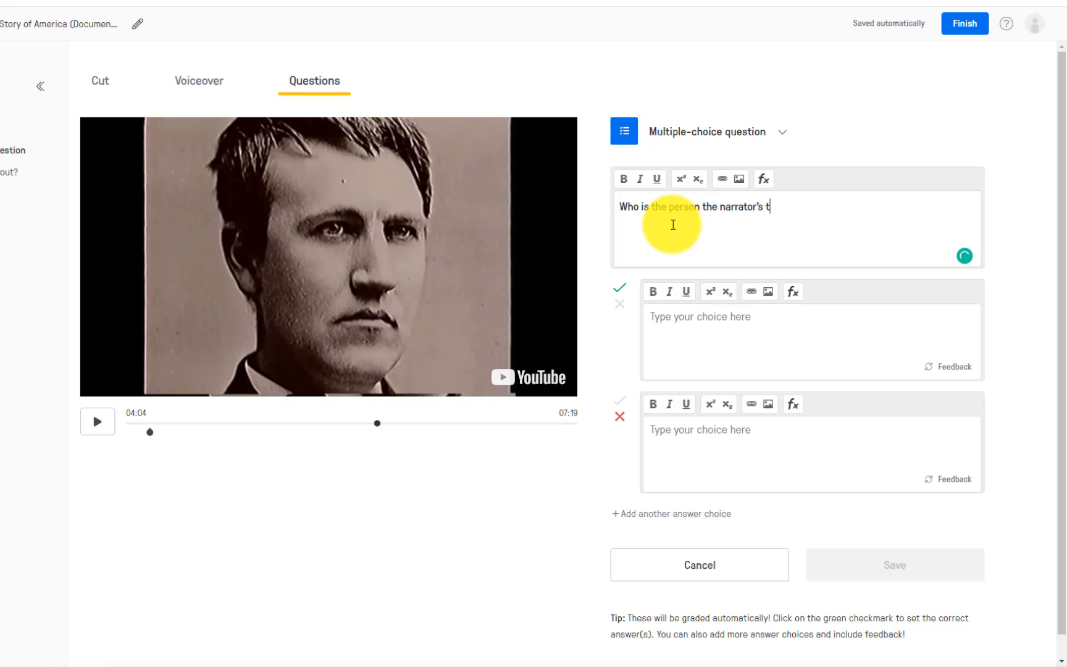
{"action": "type", "text": "alking avbo"}
{"action": "key", "text": "BackSpace"}
{"action": "key", "text": "BackSpace"}
{"action": "type", "text": "bout?"}
- Enter the answer choices "A character" and "A villian", mark "A villian" as correct, and save the question
{"action": "left_click", "coordinate": [695, 334]}
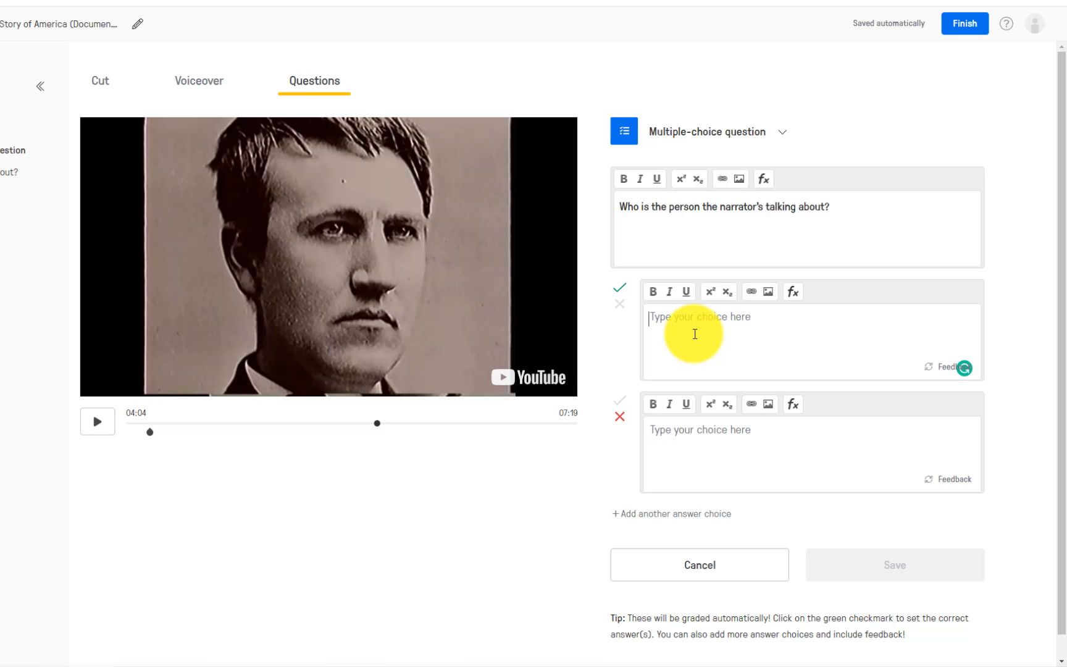
{"action": "type", "text": "A character"}
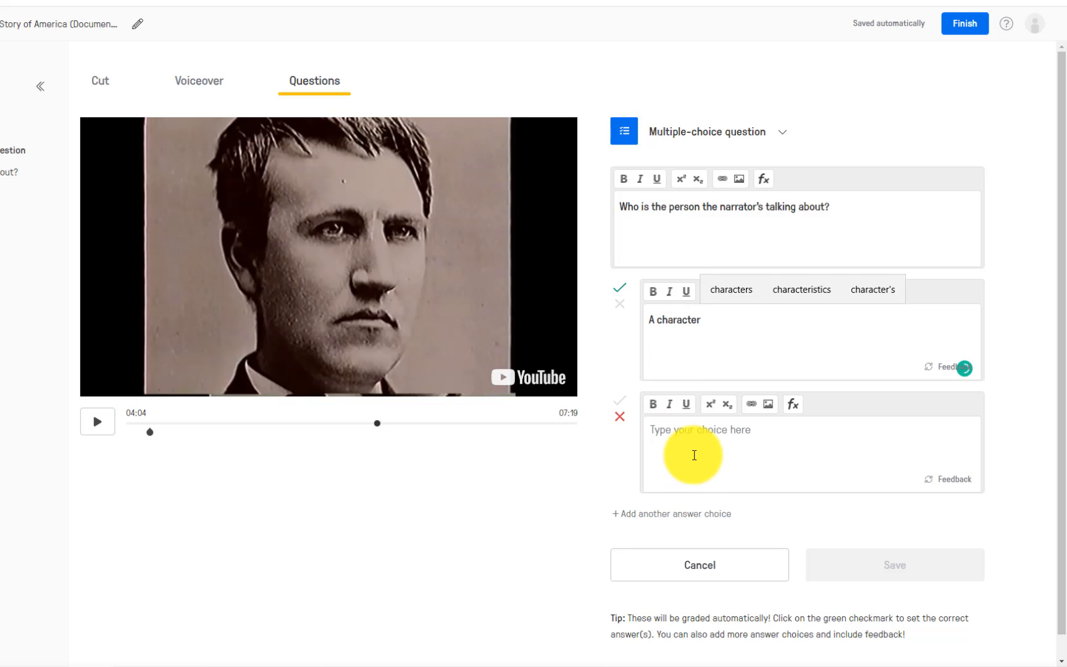
{"action": "left_click", "coordinate": [692, 452]}
{"action": "type", "text": "A villi"}
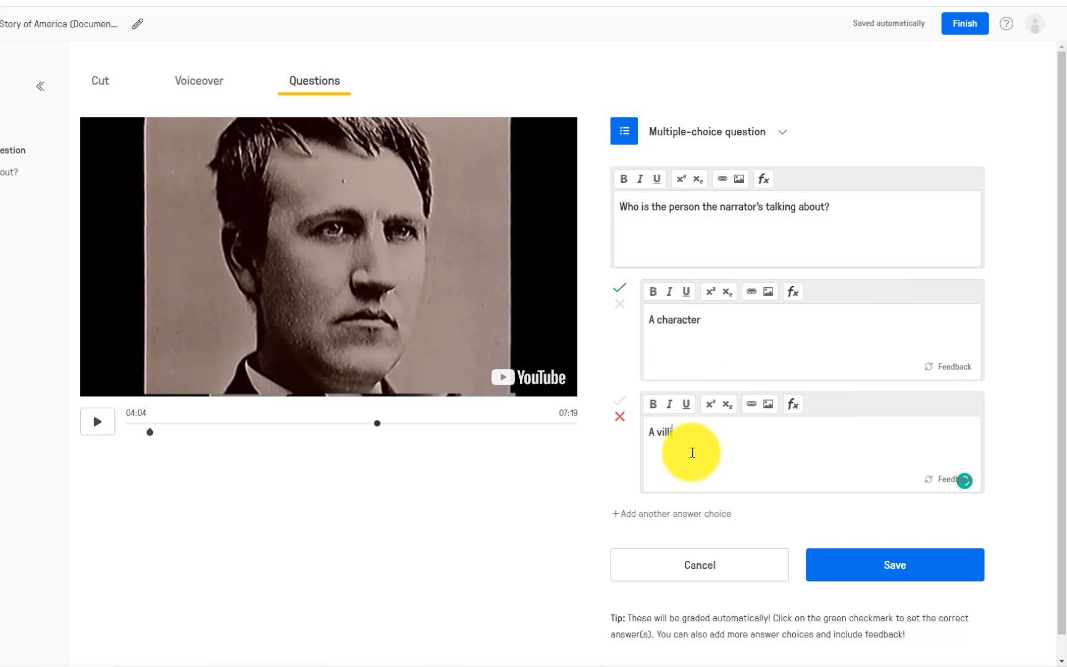
{"action": "type", "text": "an"}
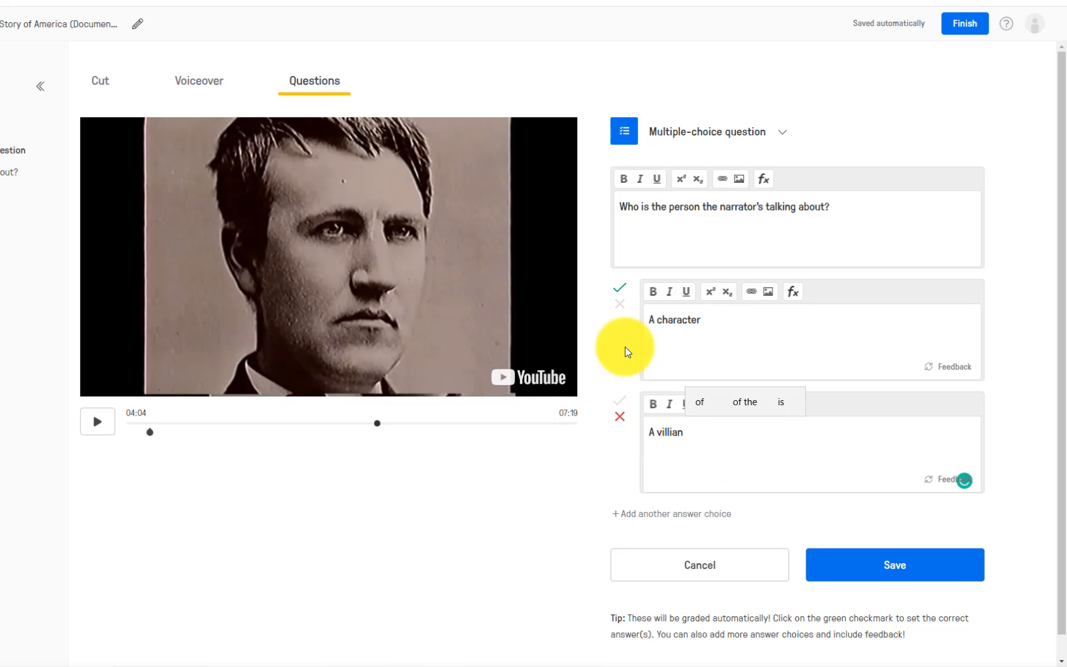
{"action": "left_click", "coordinate": [620, 402]}
{"action": "left_click", "coordinate": [900, 567]}
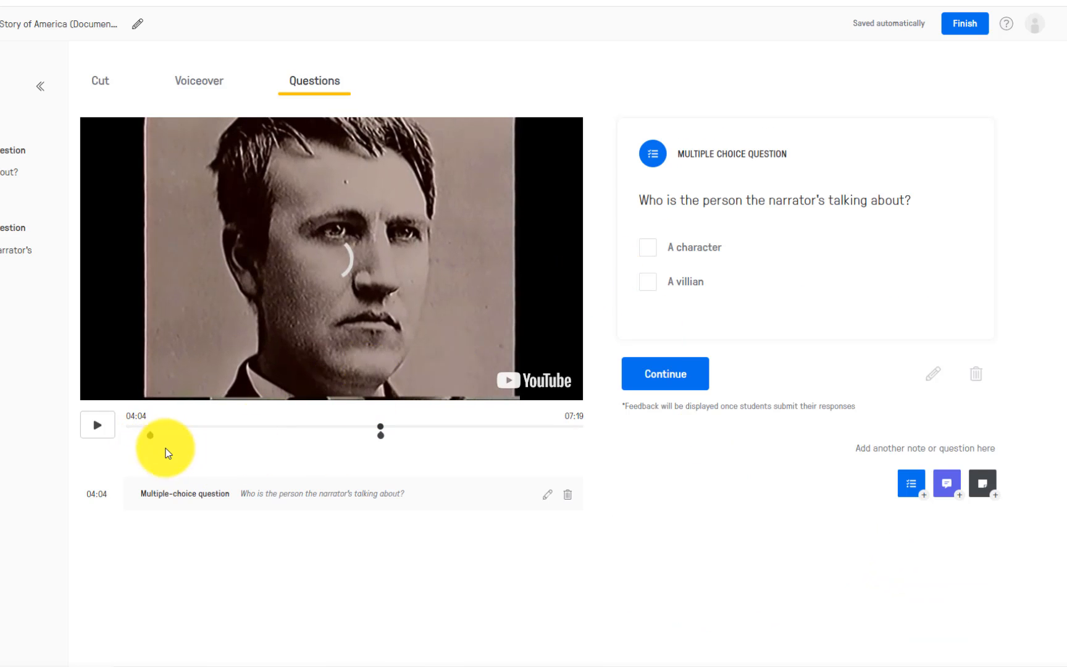
- Pause the video at 05:03 and start an open-ended question there
{"action": "left_click", "coordinate": [103, 420]}
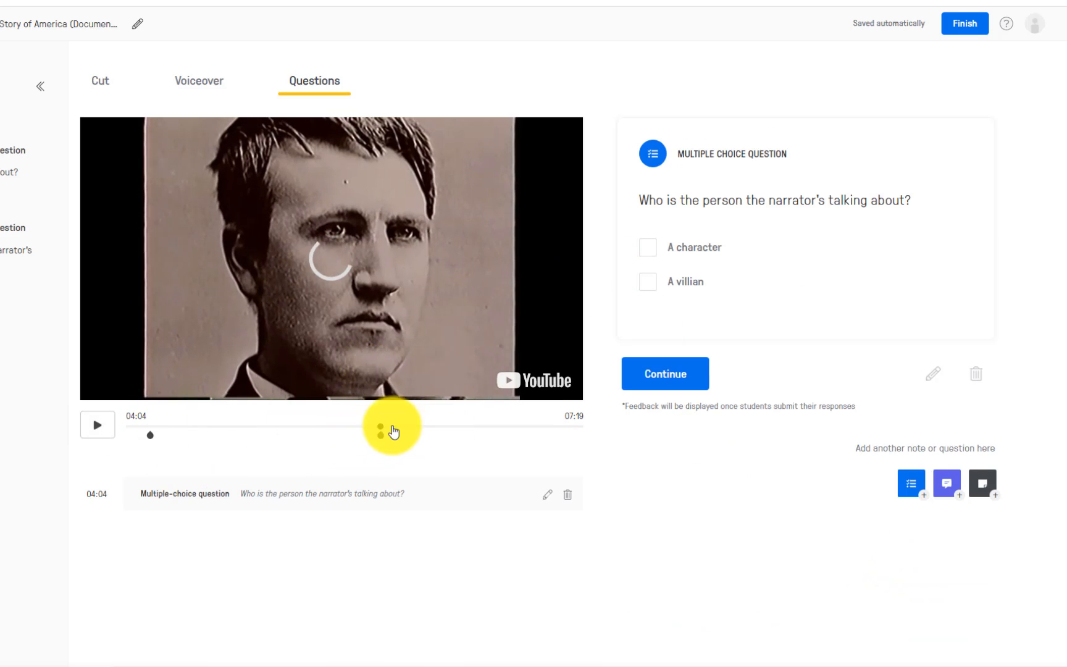
{"action": "left_click", "coordinate": [440, 426]}
{"action": "left_click", "coordinate": [97, 426]}
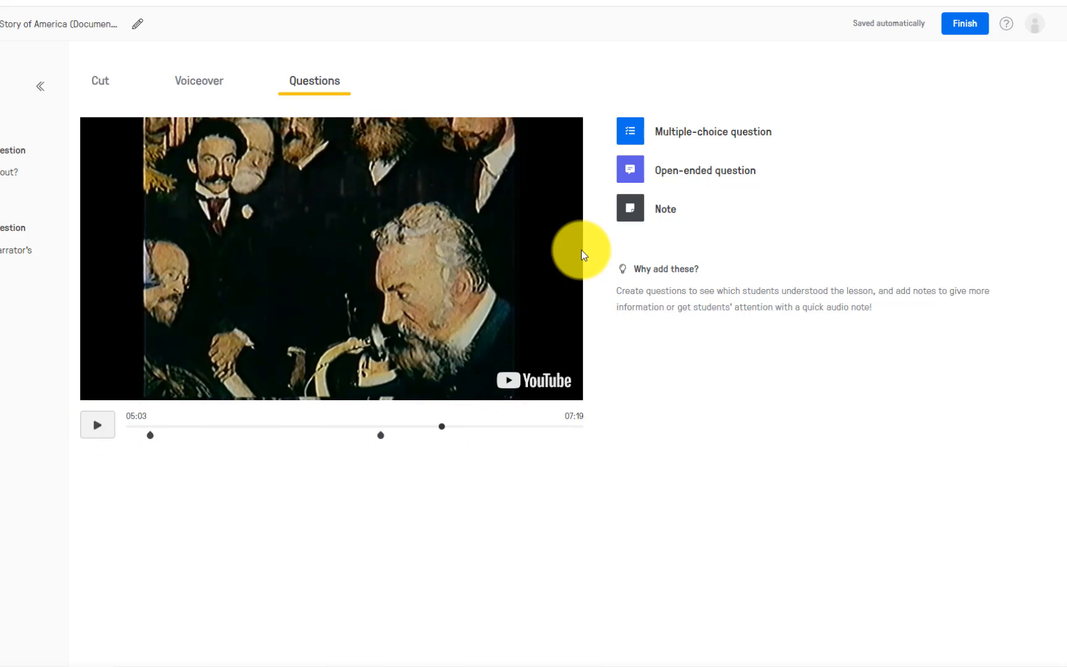
{"action": "left_click", "coordinate": [630, 171]}
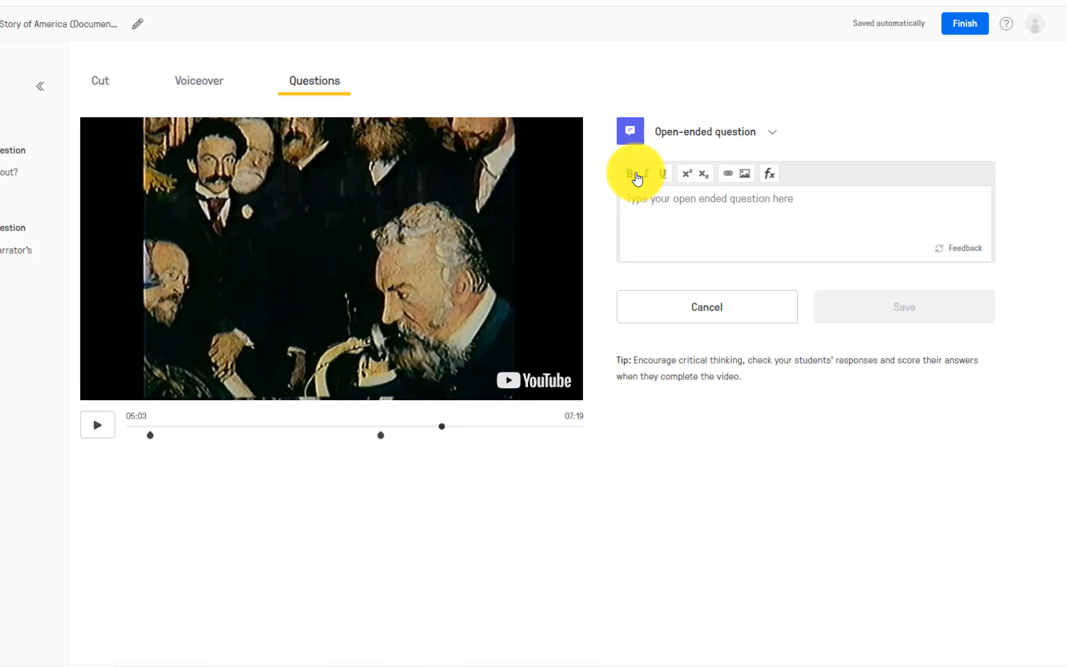
{"action": "left_click", "coordinate": [631, 134]}
{"action": "left_click", "coordinate": [631, 135]}
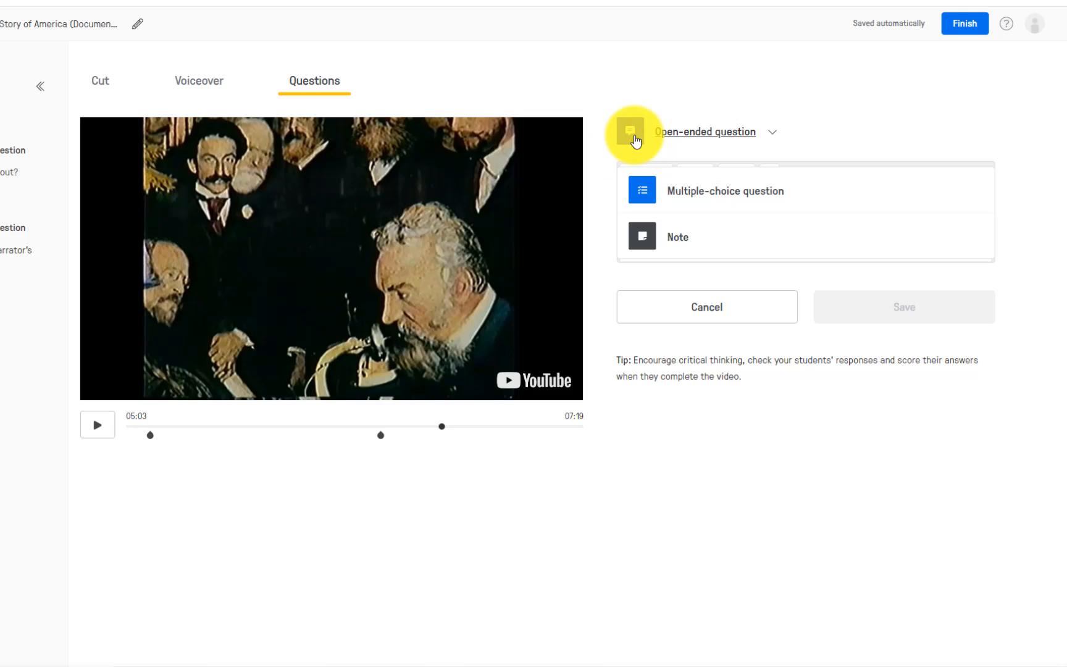
{"action": "left_click", "coordinate": [647, 202]}
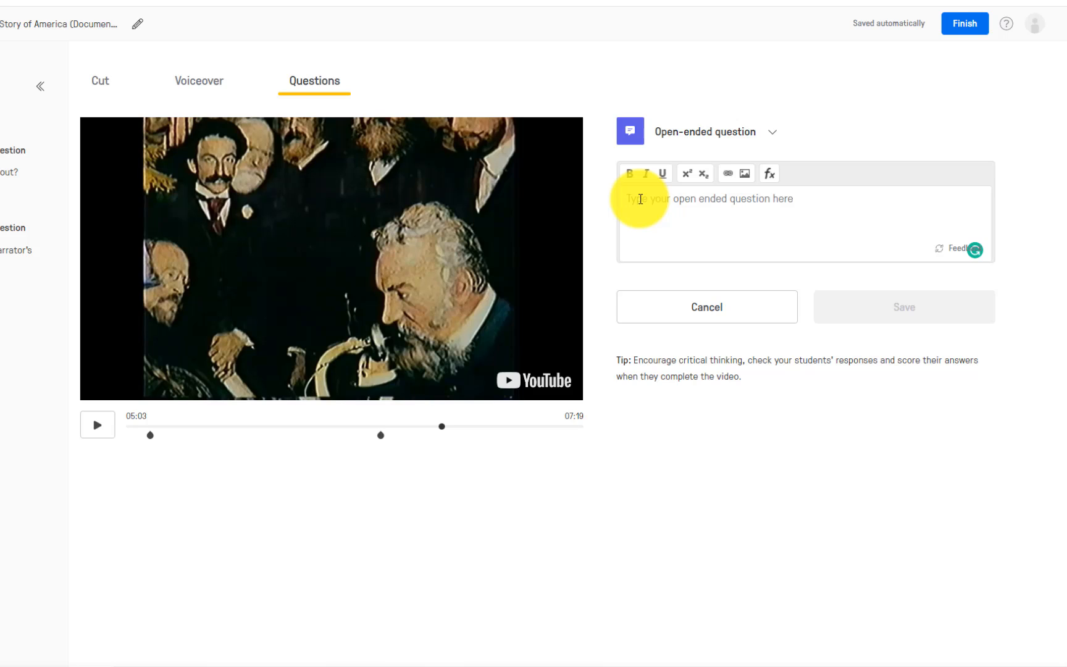
- Enter "How are you enjoying the video?" as the open-ended question and save it
{"action": "type", "text": "How"}
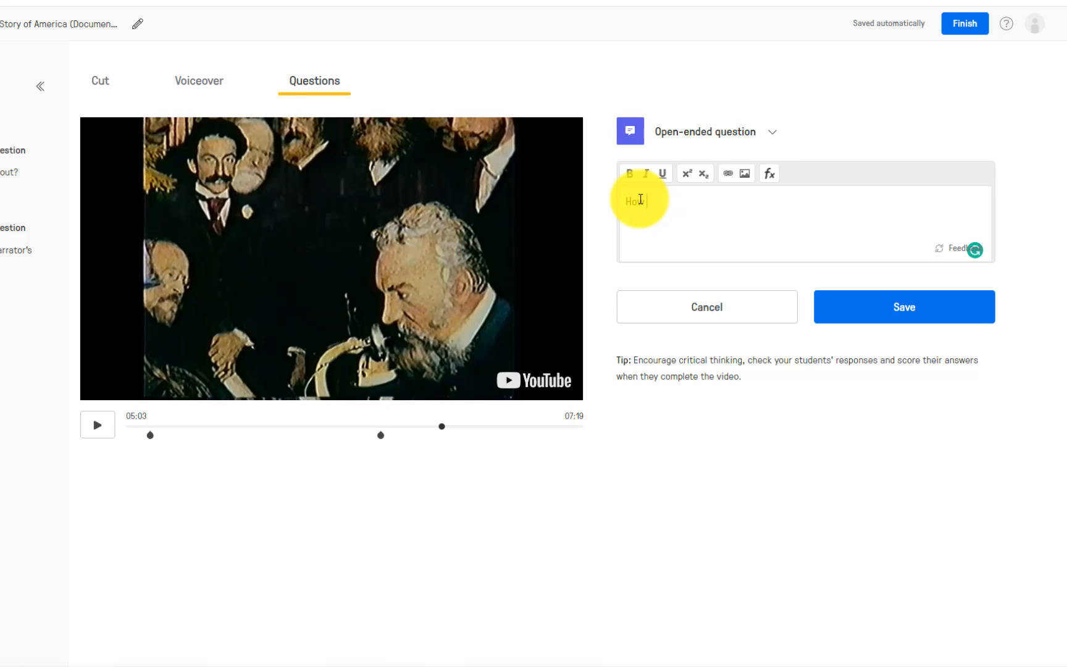
{"action": "type", "text": " are you enjoyuiong the"}
{"action": "key", "text": "BackSpace"}
{"action": "key", "text": "BackSpace"}
{"action": "key", "text": "BackSpace"}
{"action": "key", "text": "BackSpace"}
{"action": "key", "text": "BackSpace"}
{"action": "key", "text": "BackSpace"}
{"action": "key", "text": "BackSpace"}
{"action": "type", "text": "ng the video?"}
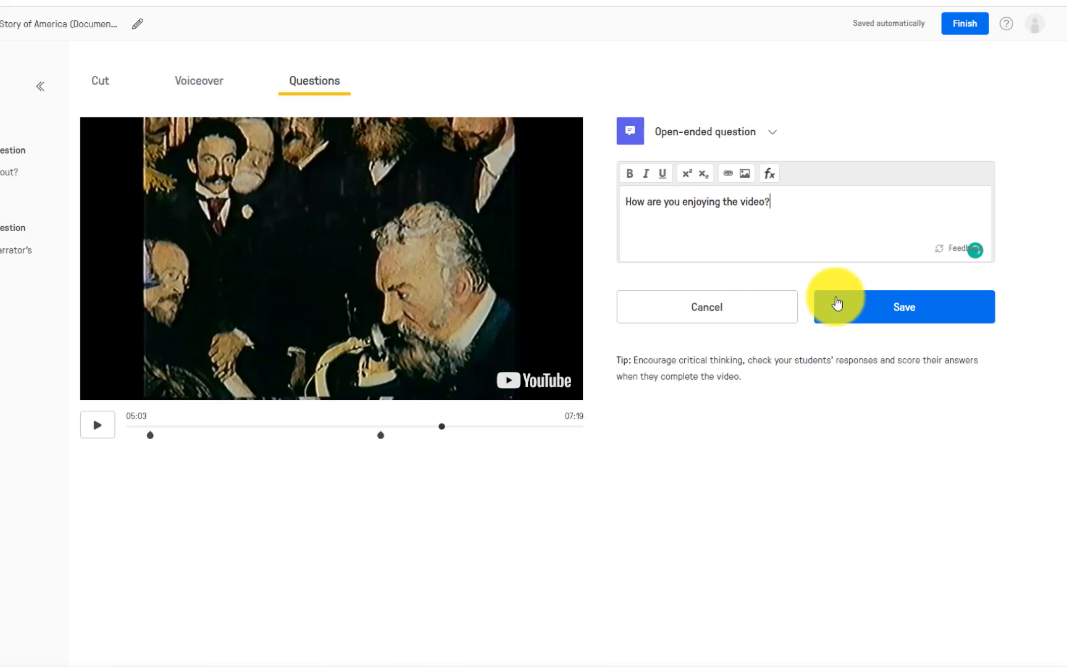
{"action": "left_click", "coordinate": [854, 315]}
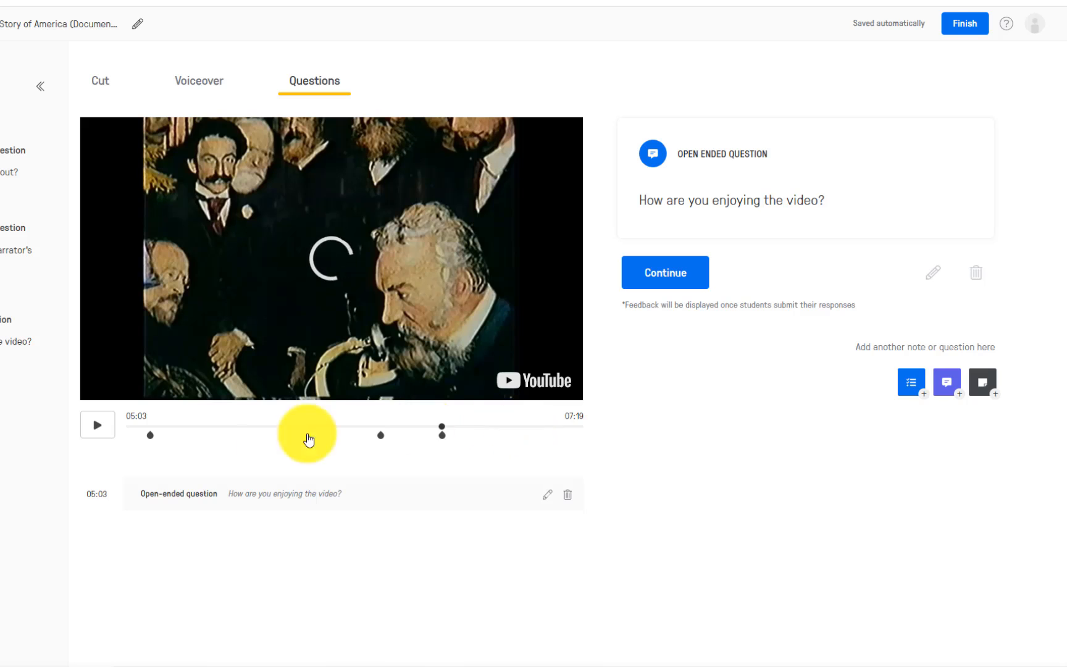
- Move the paused video to 06:56 and start a note there
{"action": "left_click", "coordinate": [99, 426]}
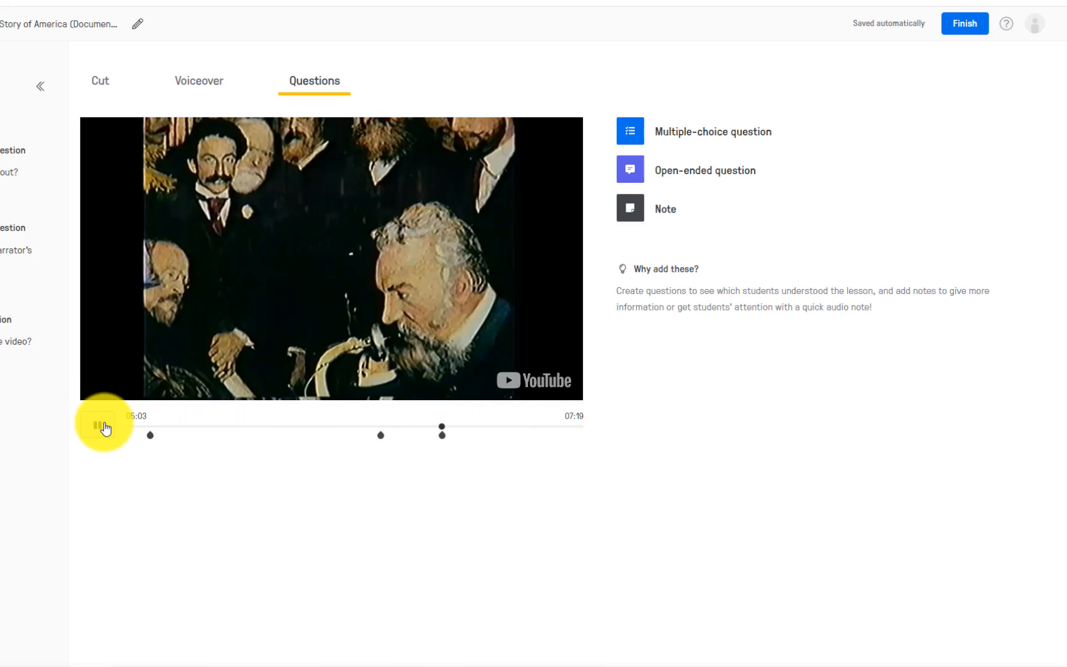
{"action": "left_click", "coordinate": [506, 435]}
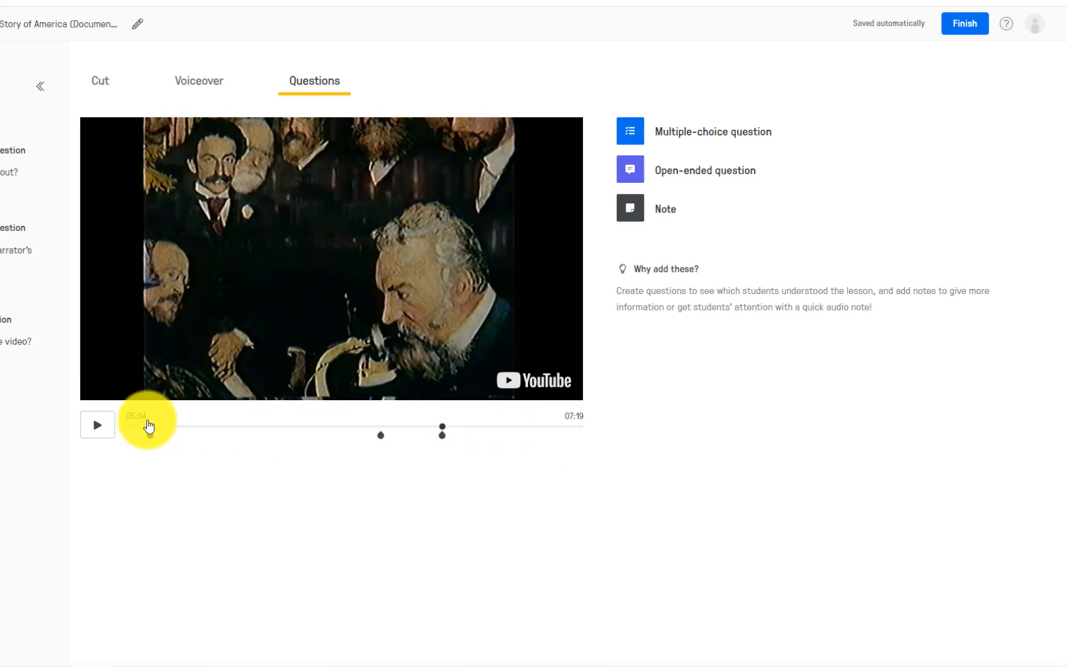
{"action": "left_click", "coordinate": [93, 423]}
{"action": "left_click_drag", "start_coordinate": [504, 428], "coordinate": [534, 428]}
{"action": "left_click", "coordinate": [99, 425]}
{"action": "left_click", "coordinate": [98, 427]}
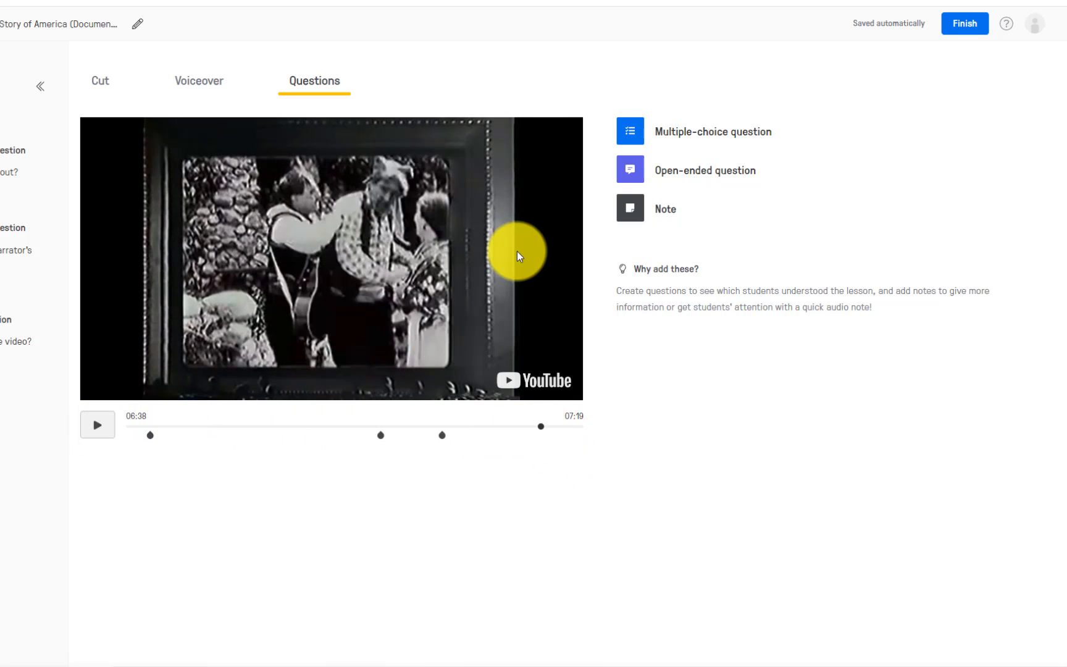
{"action": "left_click_drag", "start_coordinate": [541, 427], "coordinate": [558, 428]}
{"action": "left_click", "coordinate": [629, 208]}
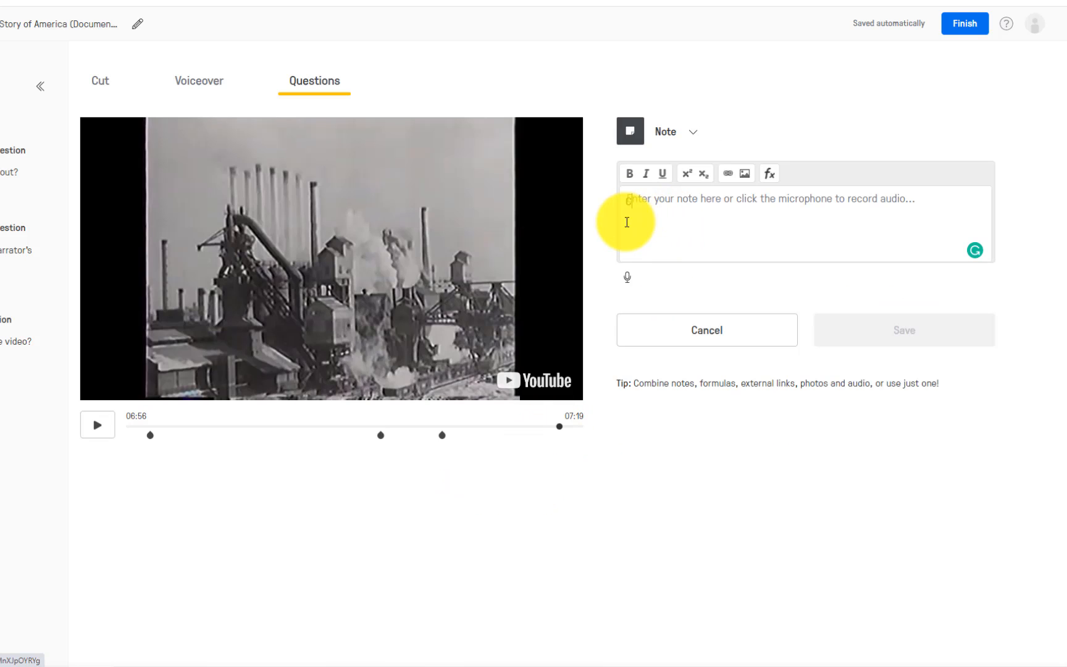
- Write the note "Check the folder in Schoology for an additional assignment." and save it
{"action": "type", "text": "Check yo"}
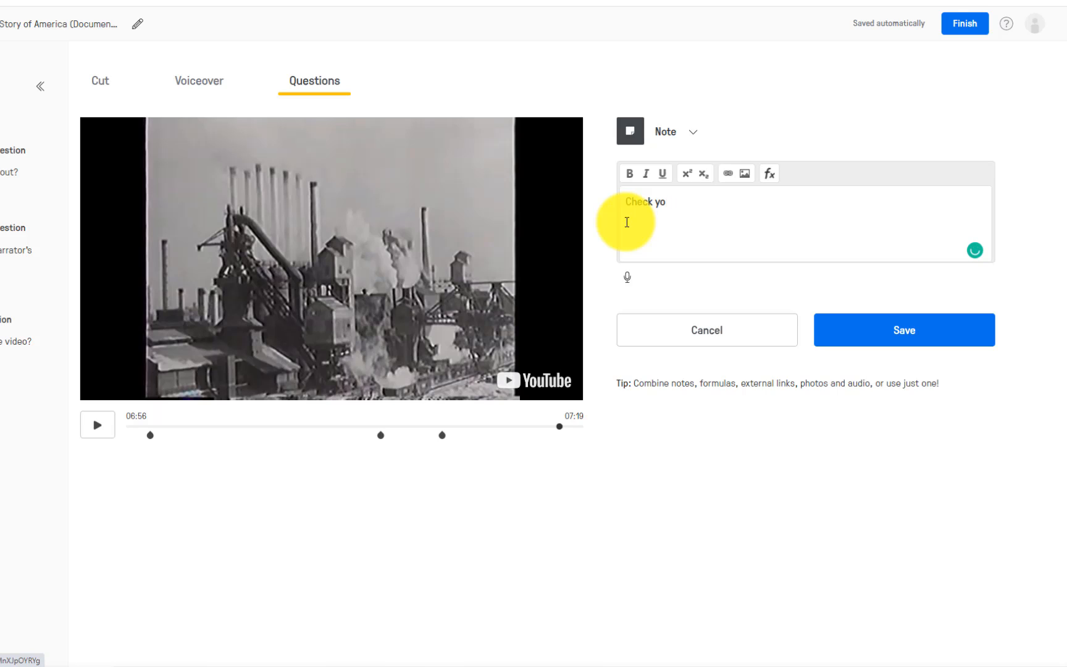
{"action": "type", "text": "uythe folder in Schoology for an ad"}
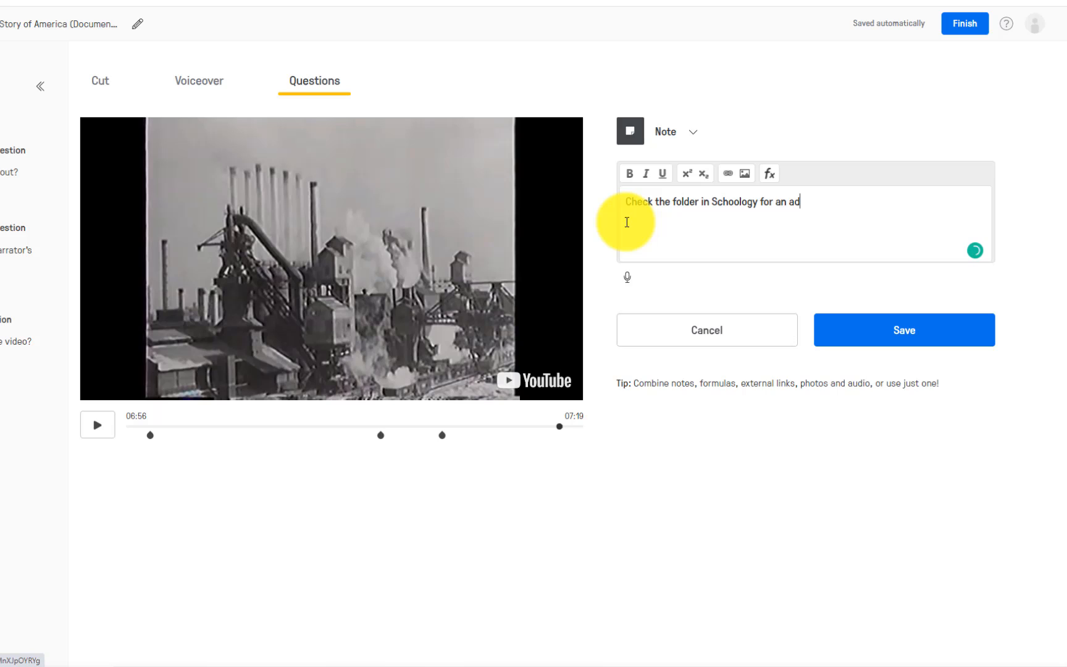
{"action": "type", "text": "ditional assignment"}
{"action": "type", "text": ","}
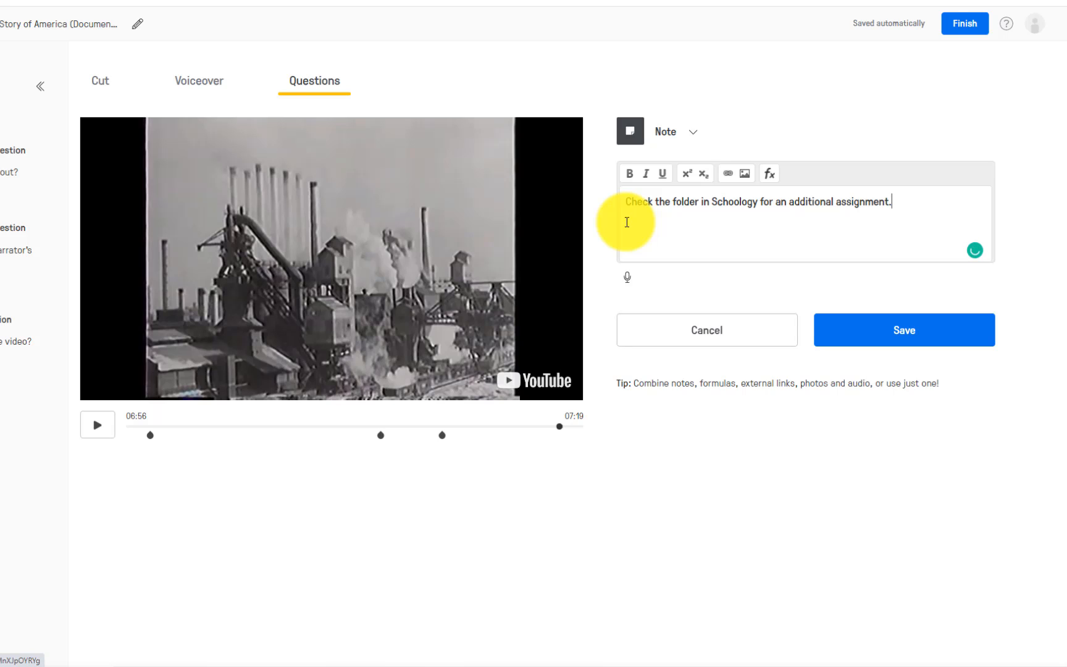
{"action": "left_click", "coordinate": [911, 327]}
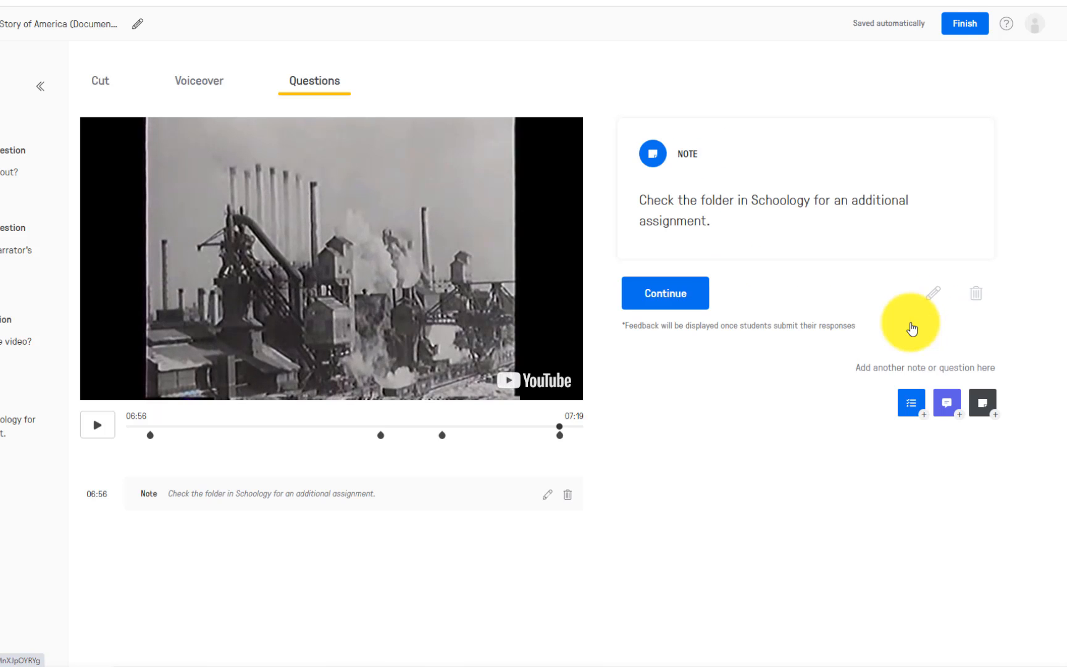
- Continue past the note, pause the video at 07:00, and finish editing the lesson
{"action": "left_click", "coordinate": [688, 299]}
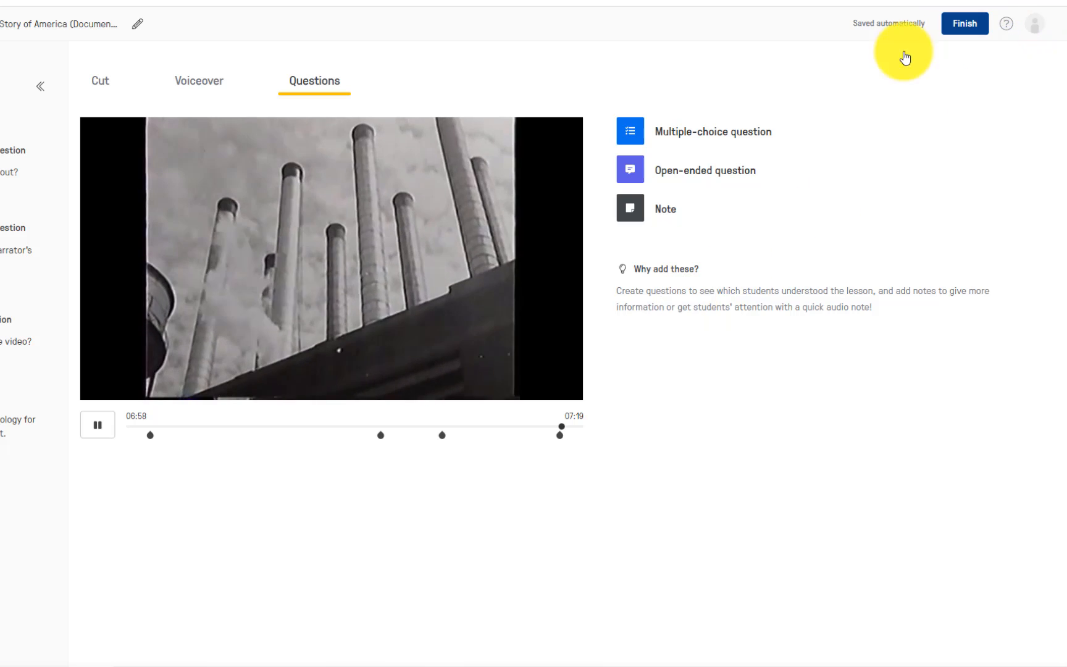
{"action": "left_click", "coordinate": [97, 425]}
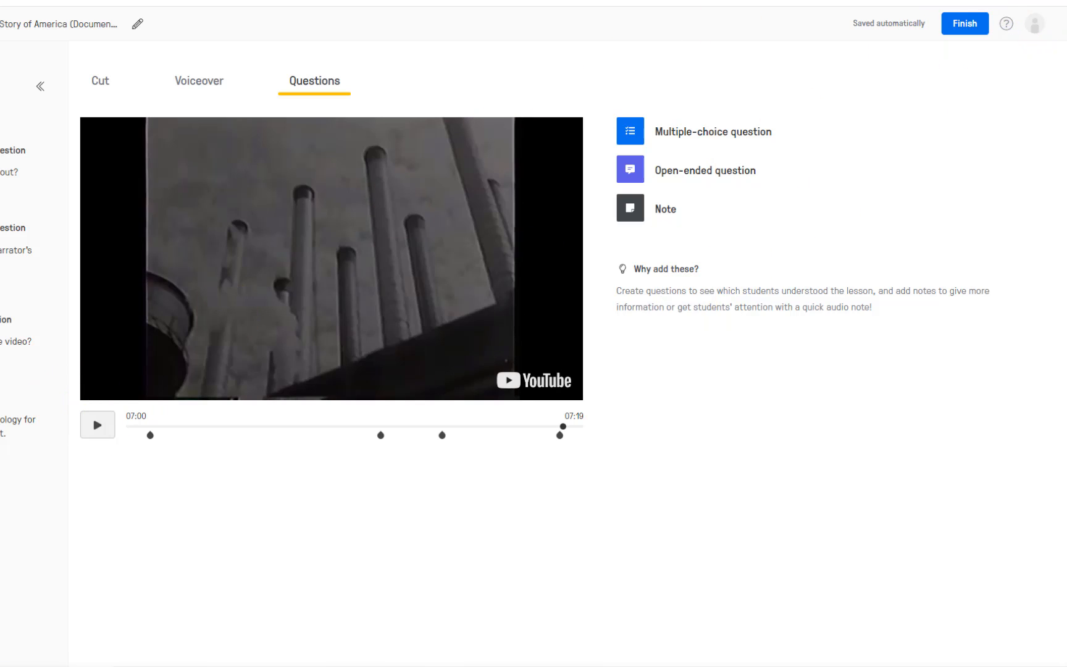
{"action": "left_click", "coordinate": [974, 26]}
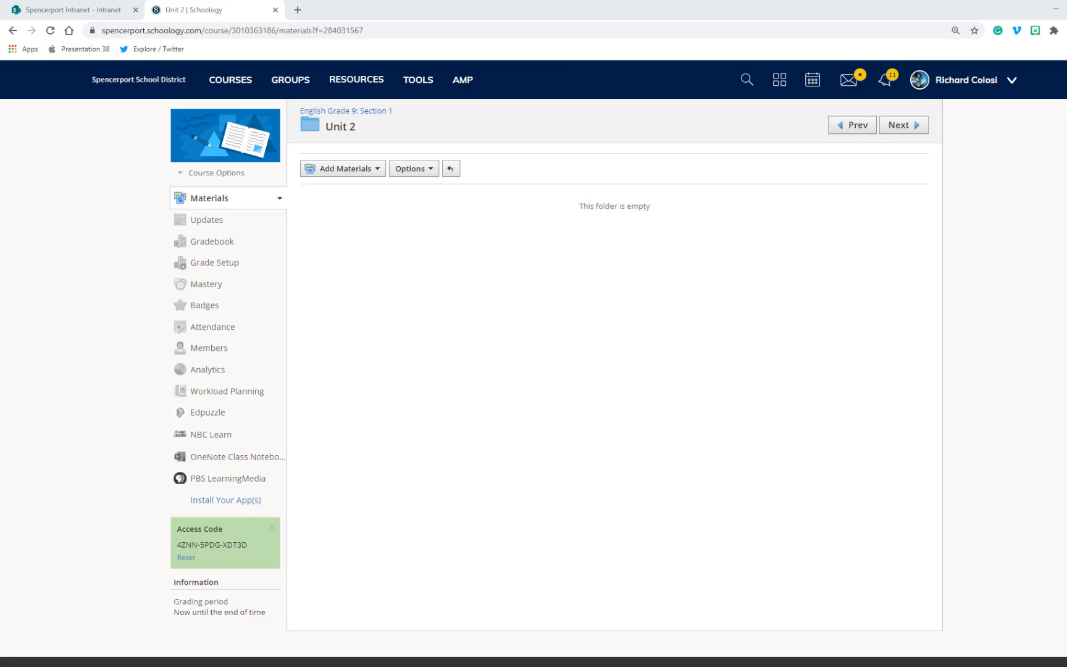
- In Schoology's Unit 2 folder, start adding Edpuzzle material and open the preview of the 07:19 "The Story of America (Documentary)" video
{"action": "left_click", "coordinate": [372, 172]}
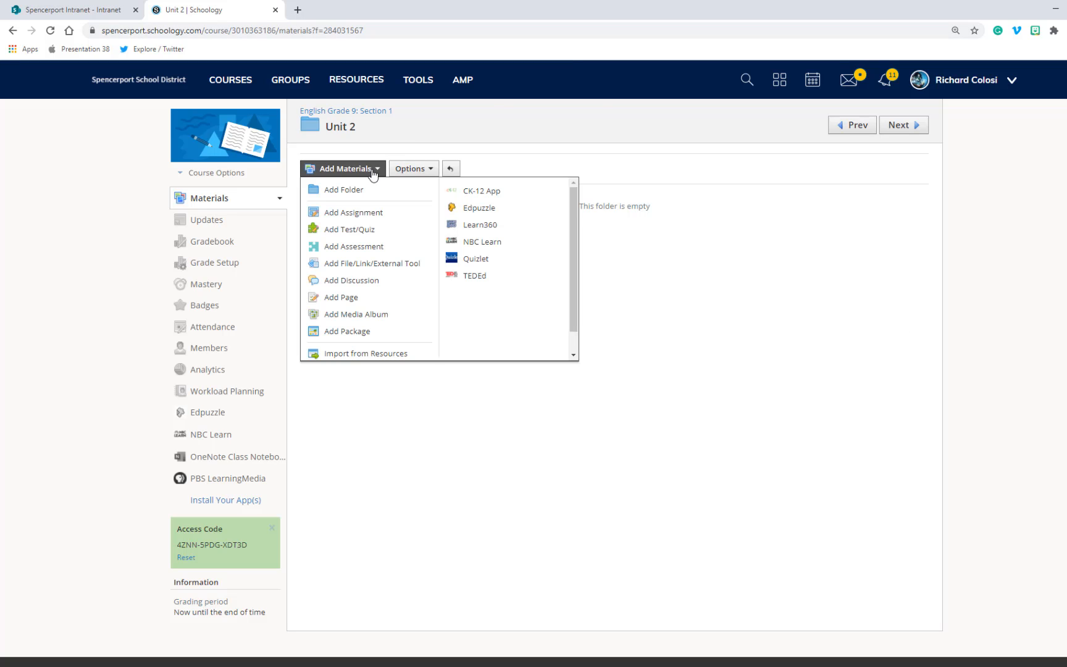
{"action": "left_click", "coordinate": [457, 209]}
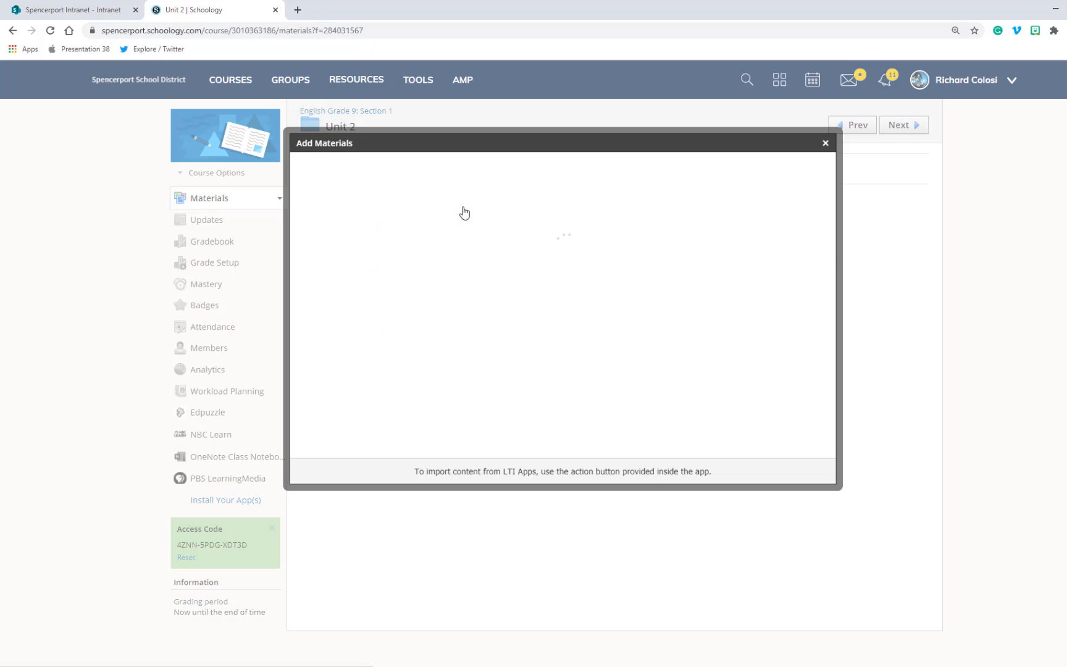
{"action": "scroll", "coordinate": [446, 222], "scroll_direction": "down", "scroll_amount": 2}
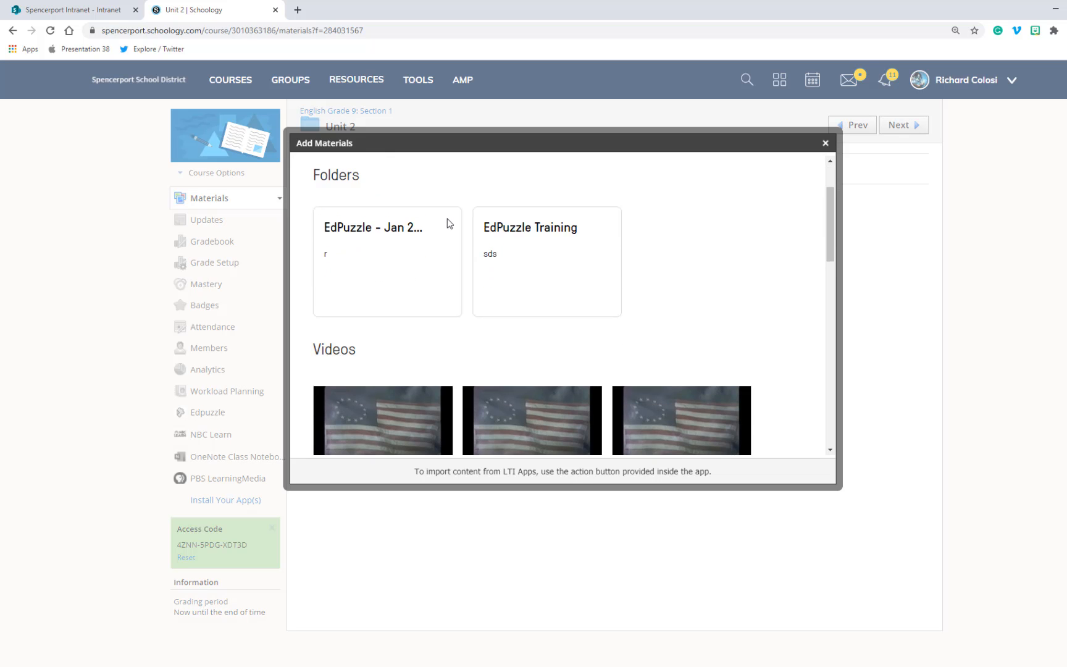
{"action": "scroll", "coordinate": [449, 223], "scroll_direction": "down", "scroll_amount": 3}
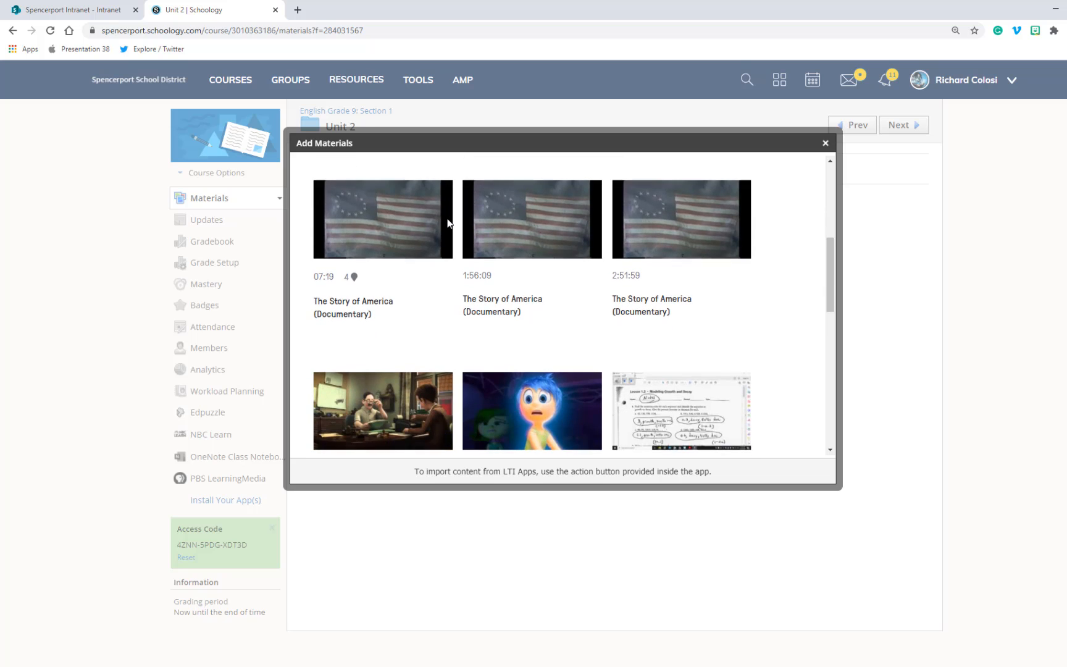
{"action": "scroll", "coordinate": [448, 223], "scroll_direction": "down", "scroll_amount": 3}
{"action": "scroll", "coordinate": [448, 223], "scroll_direction": "up", "scroll_amount": 3}
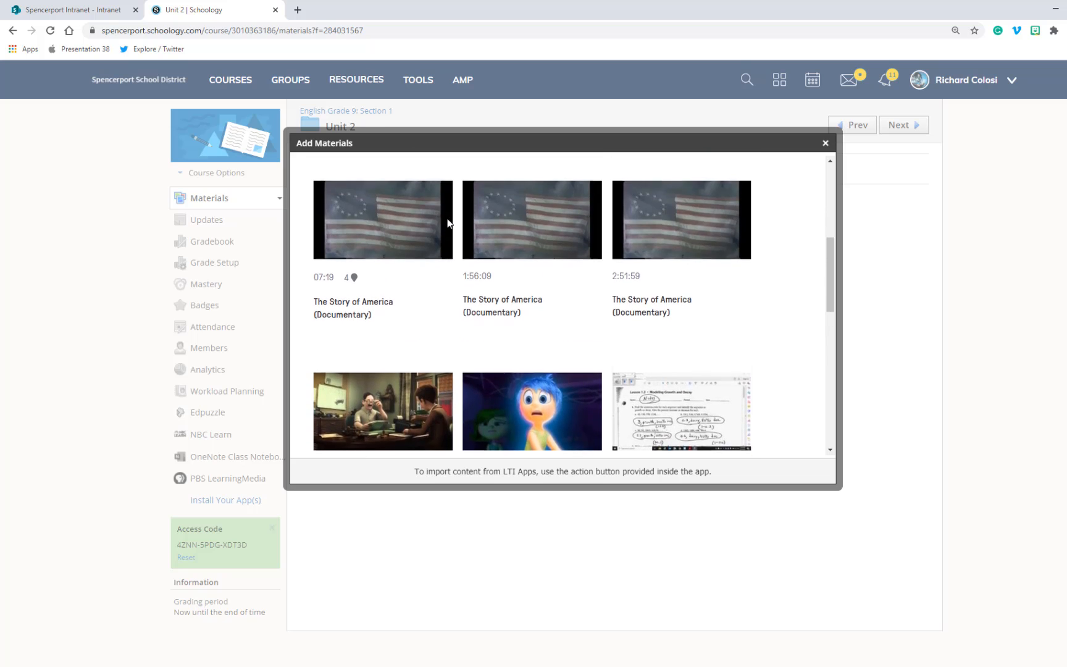
{"action": "scroll", "coordinate": [448, 223], "scroll_direction": "up", "scroll_amount": 2}
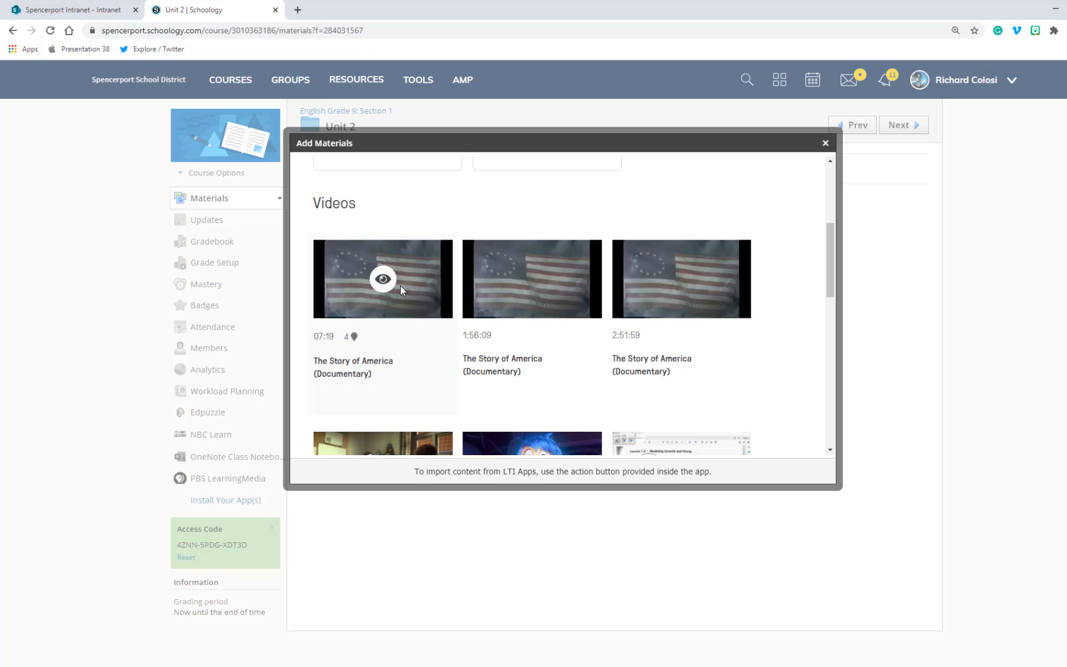
{"action": "left_click", "coordinate": [383, 279]}
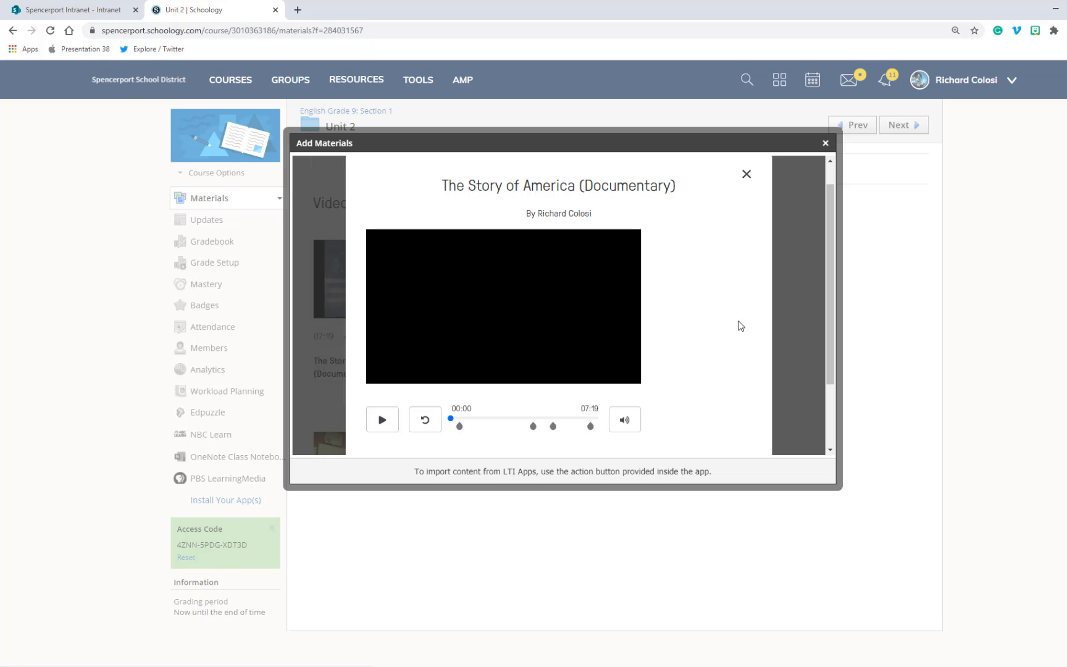
- Assign the previewed documentary to English Grade 9: Section 1 so it is added to the Unit 2 folder
{"action": "scroll", "coordinate": [738, 325], "scroll_direction": "down", "scroll_amount": 2}
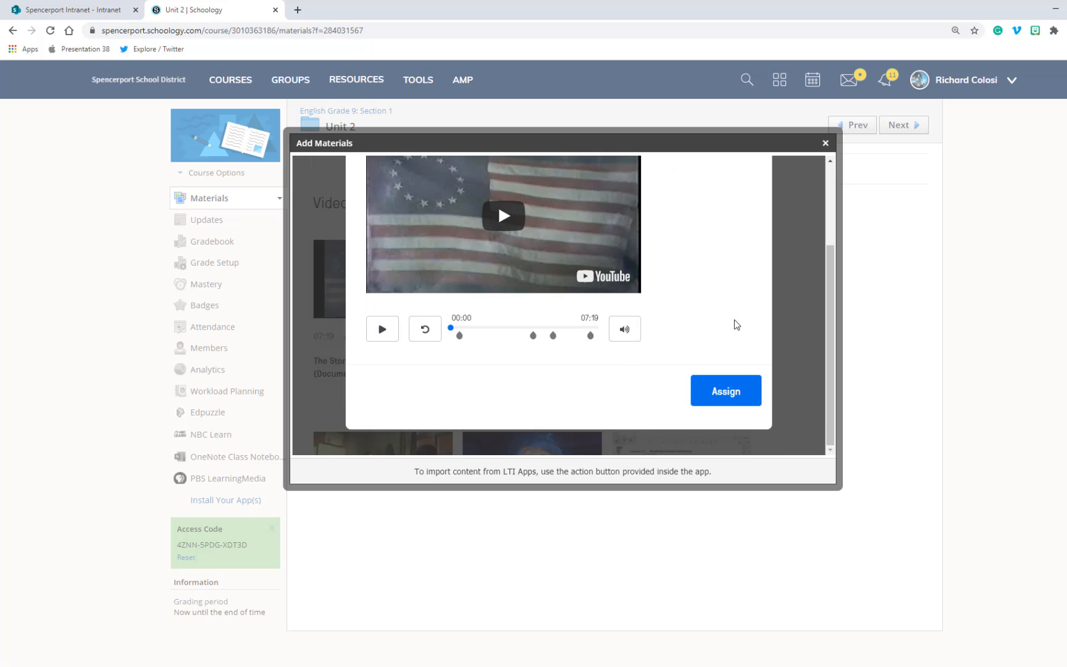
{"action": "left_click", "coordinate": [726, 389]}
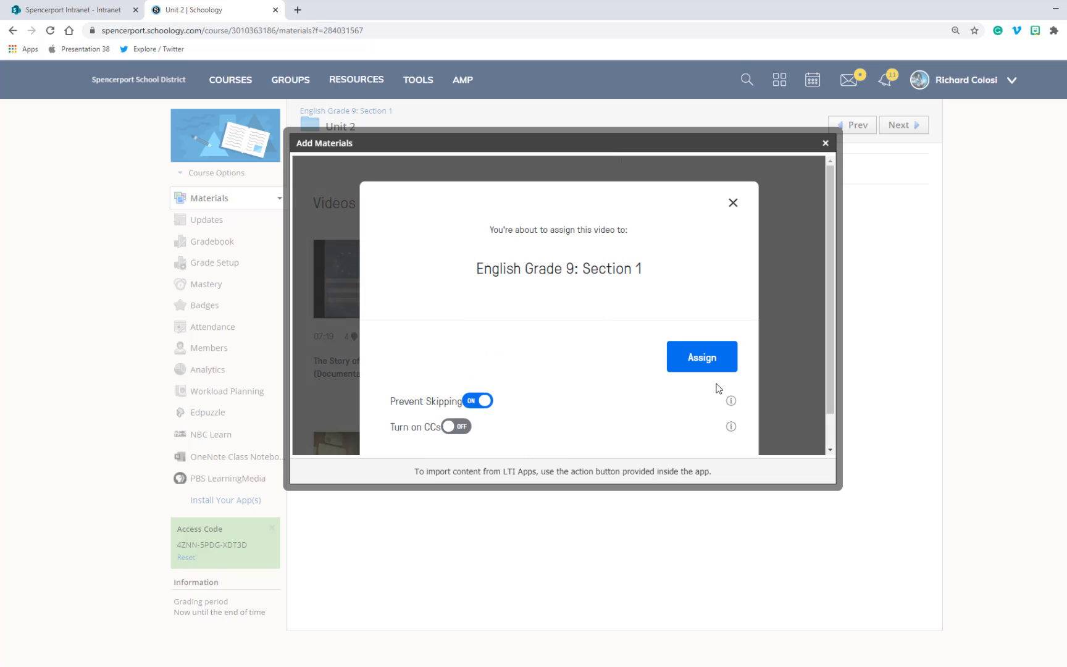
{"action": "left_click", "coordinate": [693, 363]}
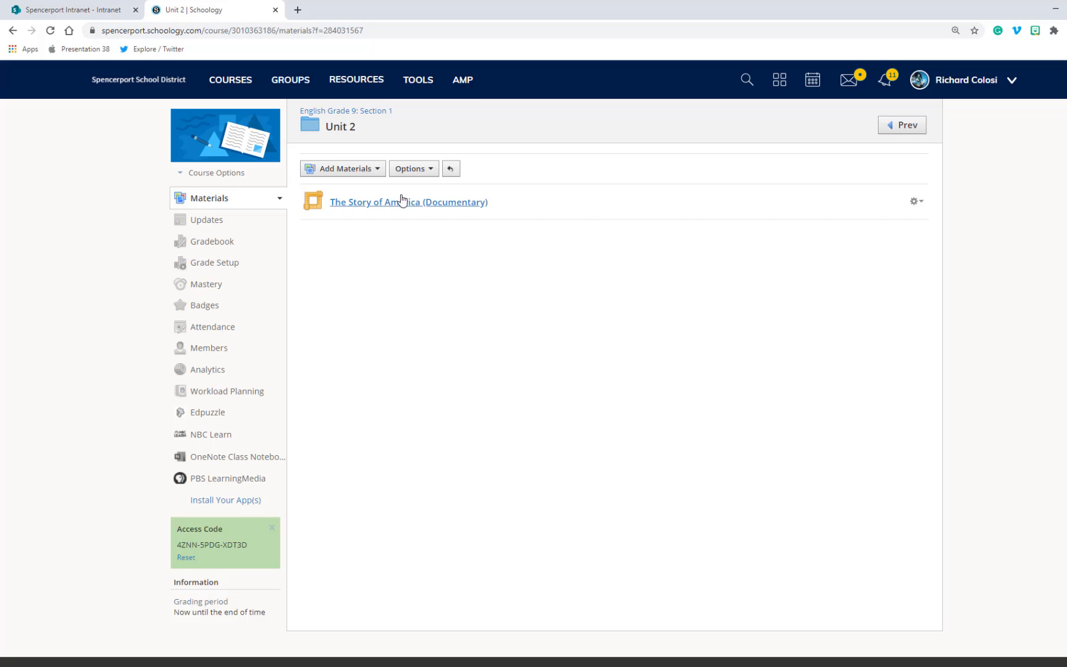
- Open "The Story of America (Documentary)" material in Unit 2 for editing and enable grading for it
{"action": "left_click", "coordinate": [919, 207]}
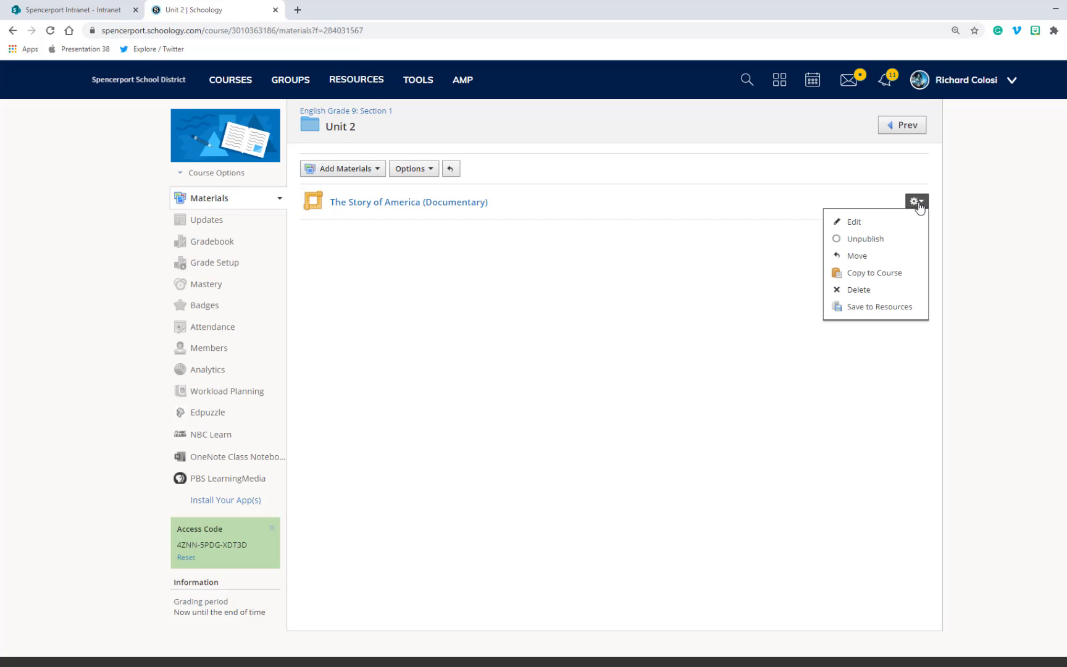
{"action": "left_click", "coordinate": [903, 222]}
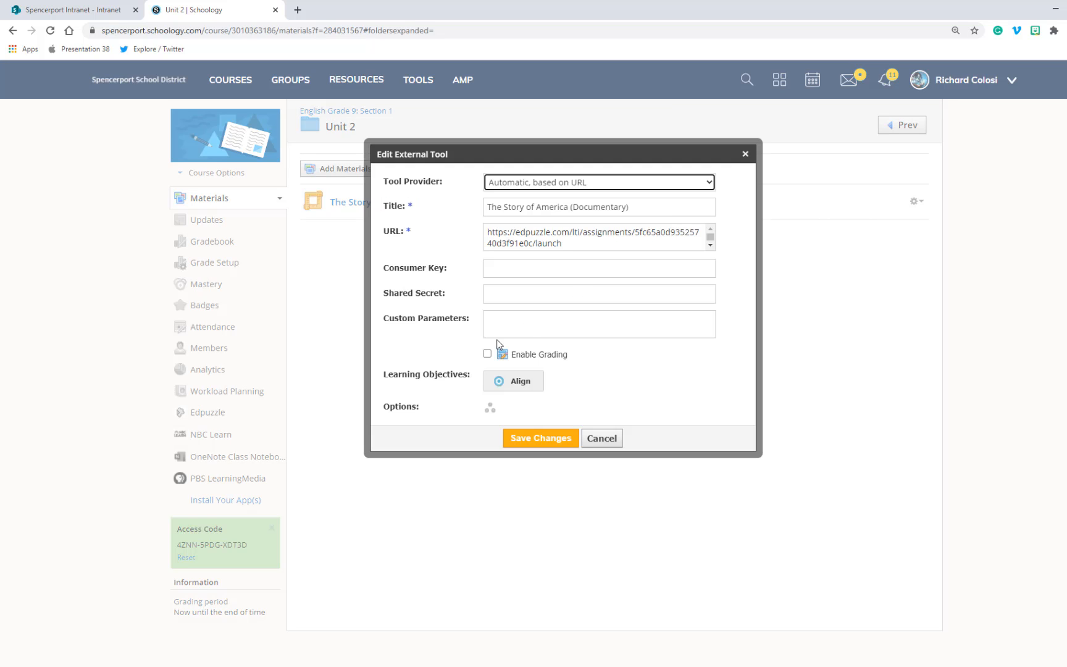
{"action": "left_click", "coordinate": [487, 354]}
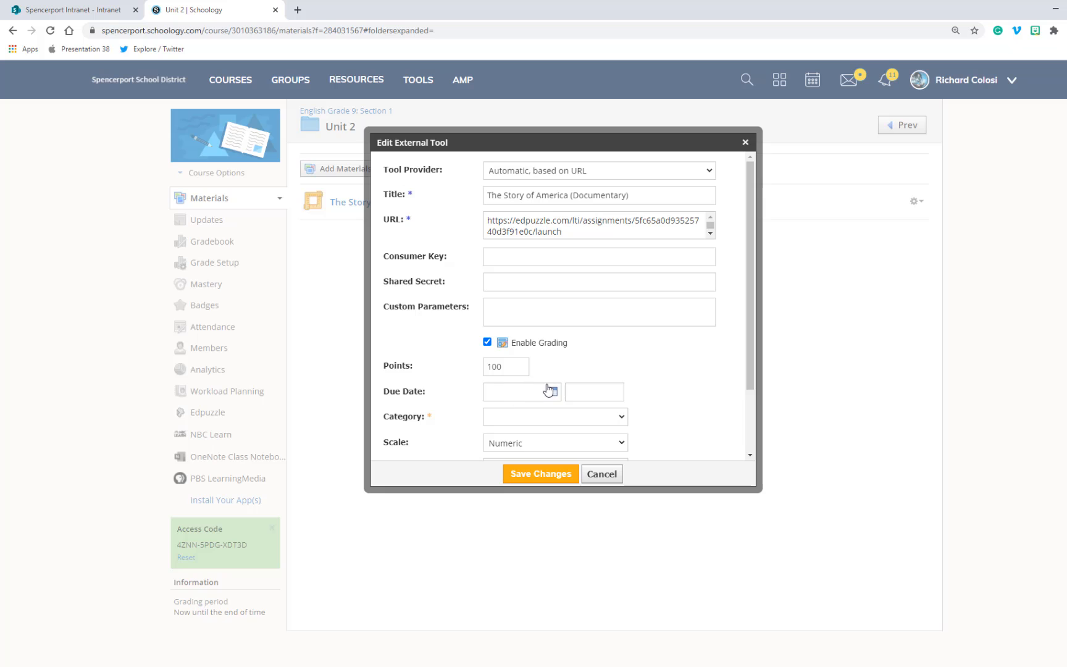
- Create a new grading category named "edpuzzle" for the documentary assignment and save the changes
{"action": "scroll", "coordinate": [551, 386], "scroll_direction": "down", "scroll_amount": 2}
{"action": "scroll", "coordinate": [552, 386], "scroll_direction": "up", "scroll_amount": 2}
{"action": "scroll", "coordinate": [567, 347], "scroll_direction": "down", "scroll_amount": 1}
{"action": "left_click", "coordinate": [543, 359]}
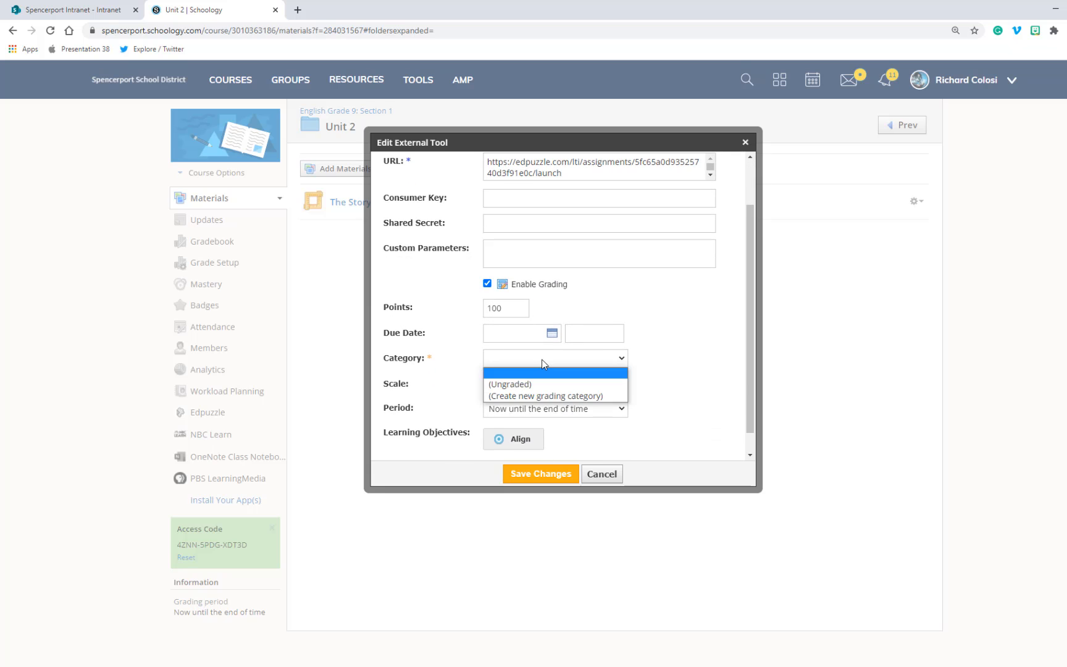
{"action": "left_click", "coordinate": [541, 396]}
{"action": "left_click", "coordinate": [445, 382]}
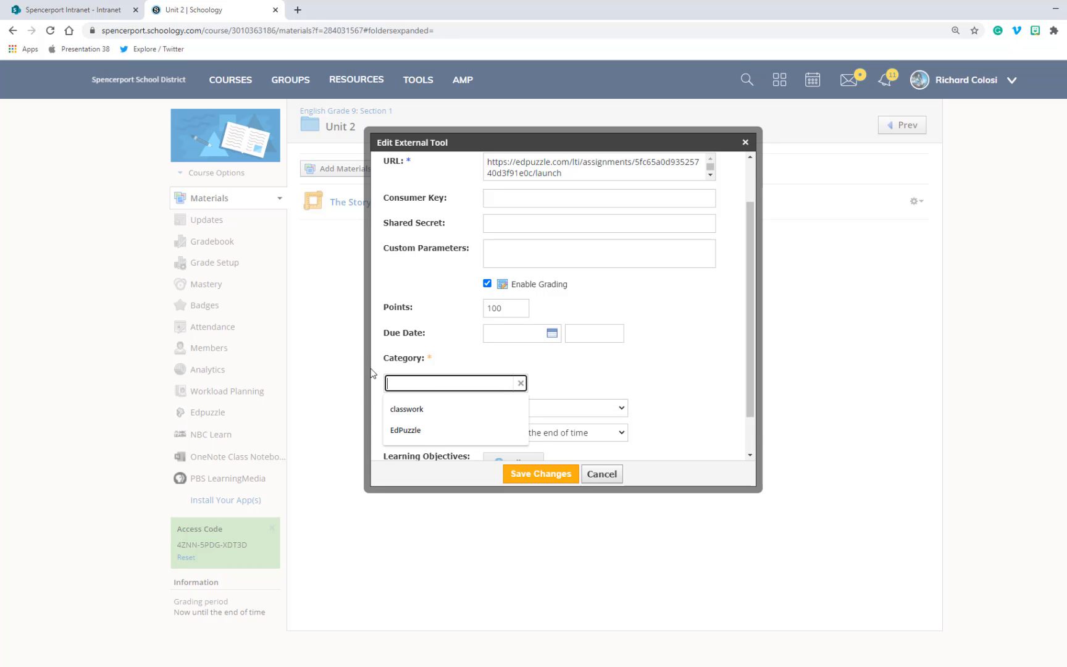
{"action": "type", "text": "edpuzzle"}
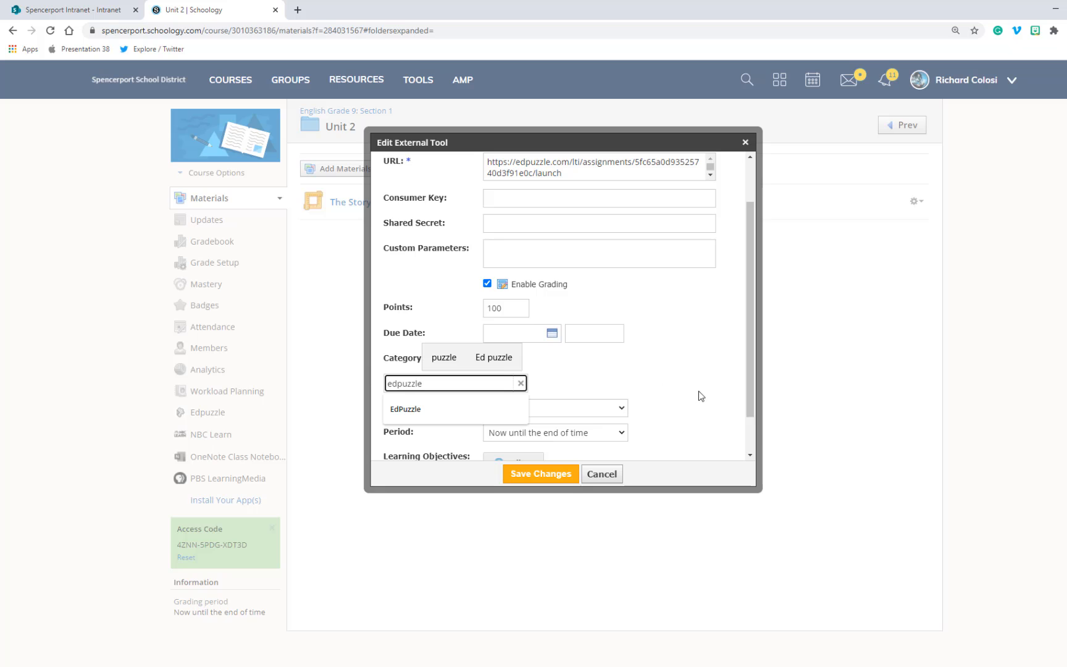
{"action": "left_click", "coordinate": [701, 396]}
{"action": "scroll", "coordinate": [655, 426], "scroll_direction": "down", "scroll_amount": 2}
{"action": "left_click", "coordinate": [566, 473]}
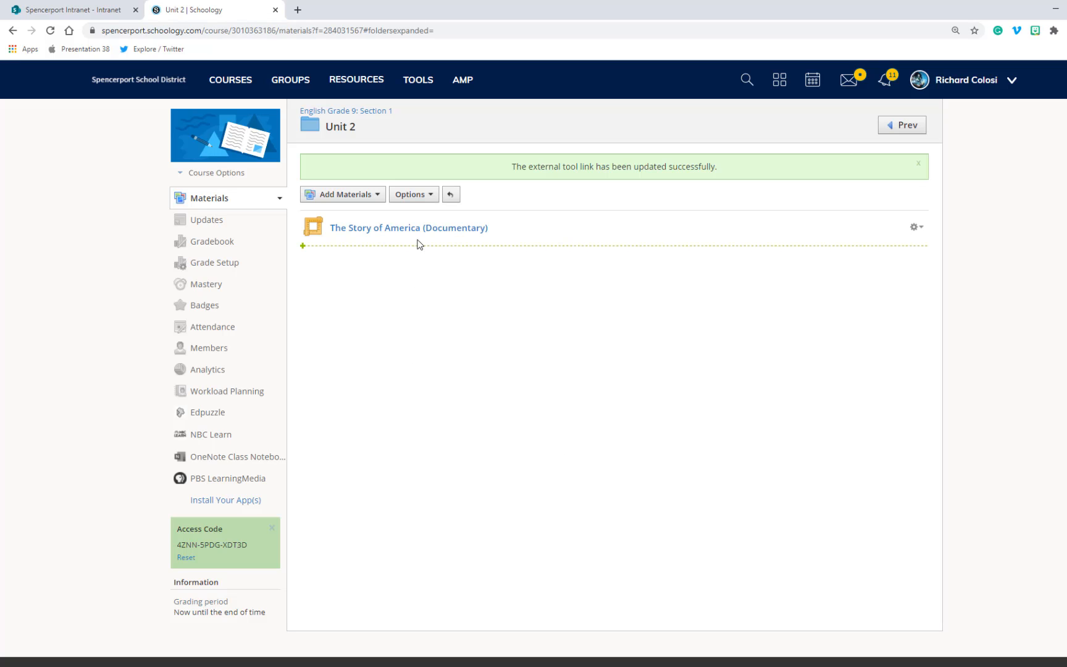
- View the assigned documentary's student progress page, return to the Unit 2 folder and open the course gradebook
{"action": "left_click", "coordinate": [418, 237]}
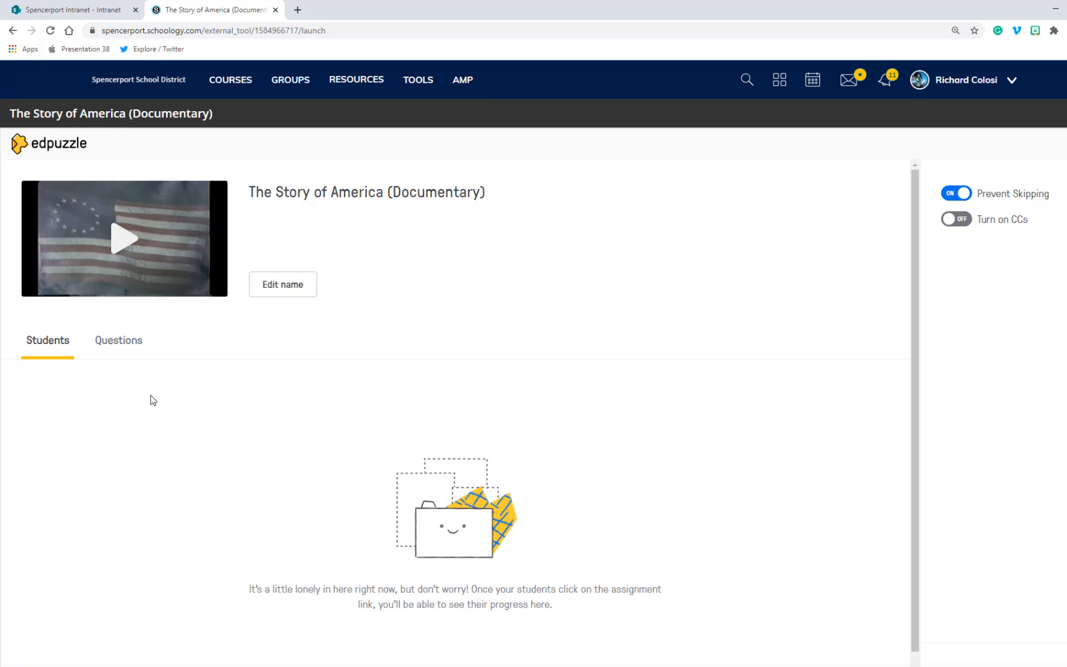
{"action": "left_click", "coordinate": [13, 31]}
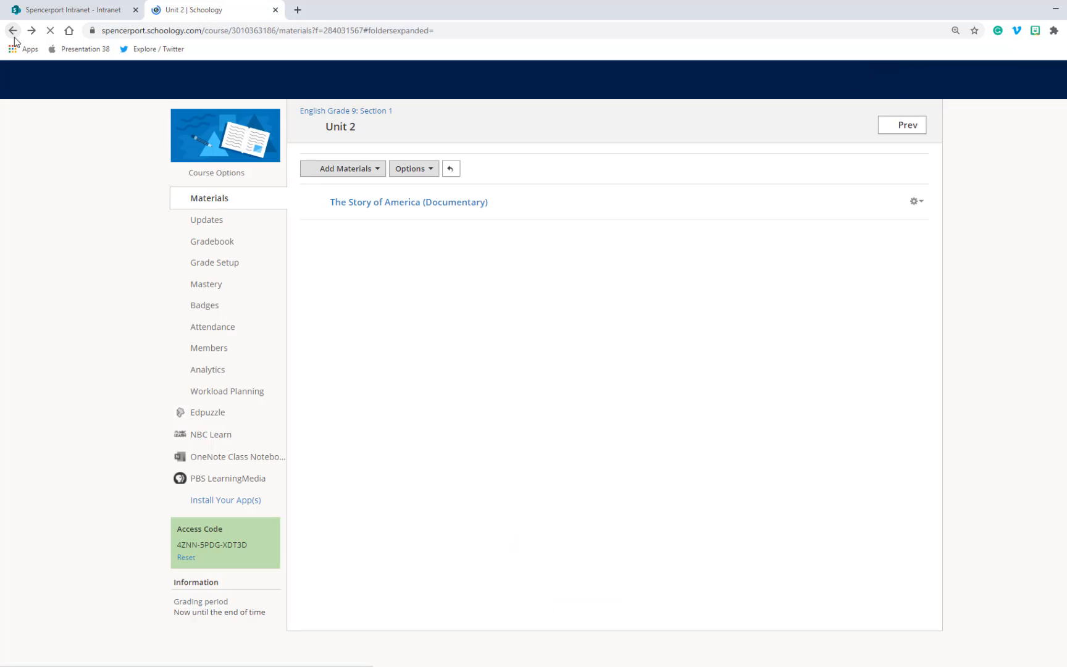
{"action": "left_click", "coordinate": [213, 242]}
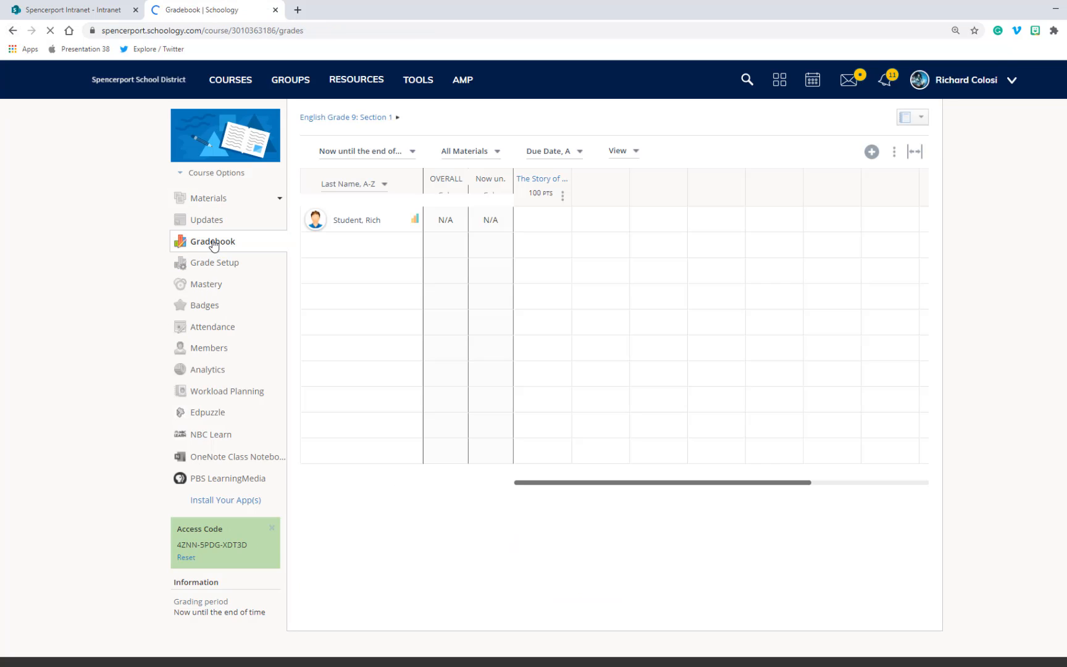